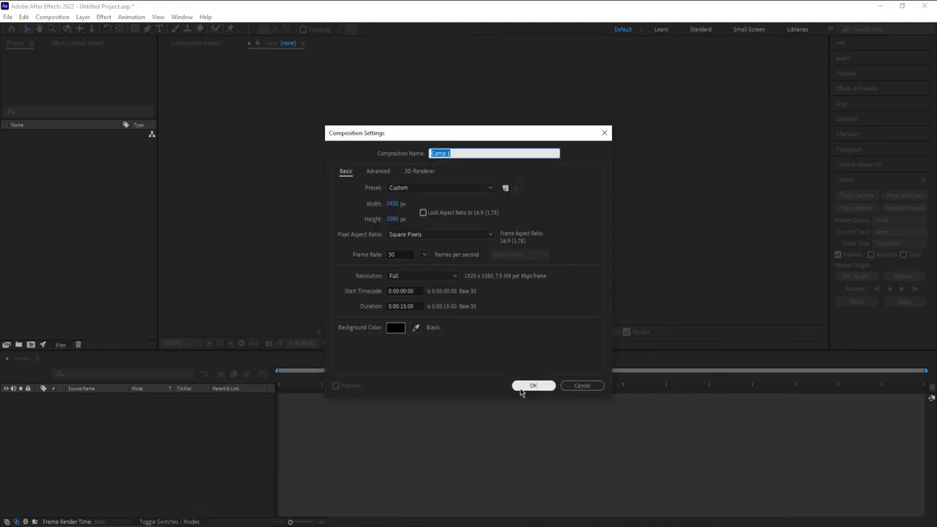
Create a 1920 x 1080, 30 fps, 15-second composition and import Footage.mp4 into its timeline
left_click(521, 388)
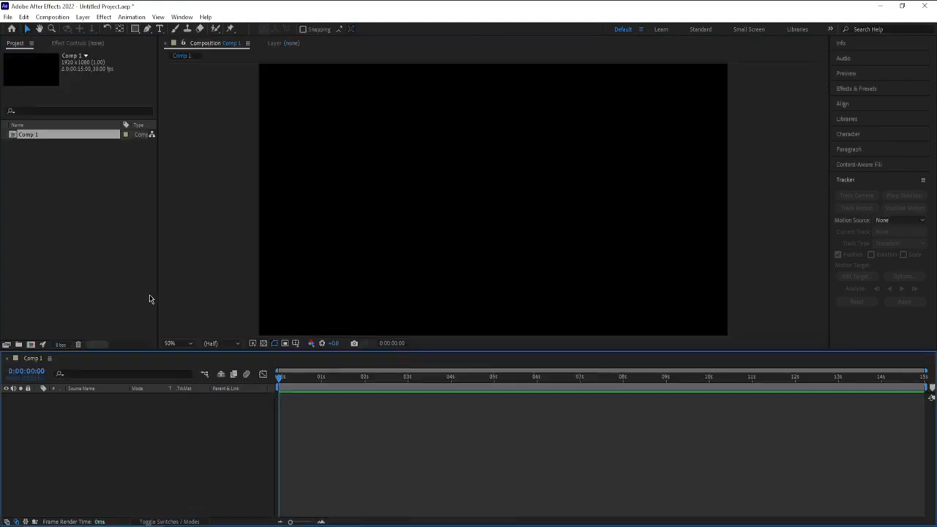
double_click(71, 286)
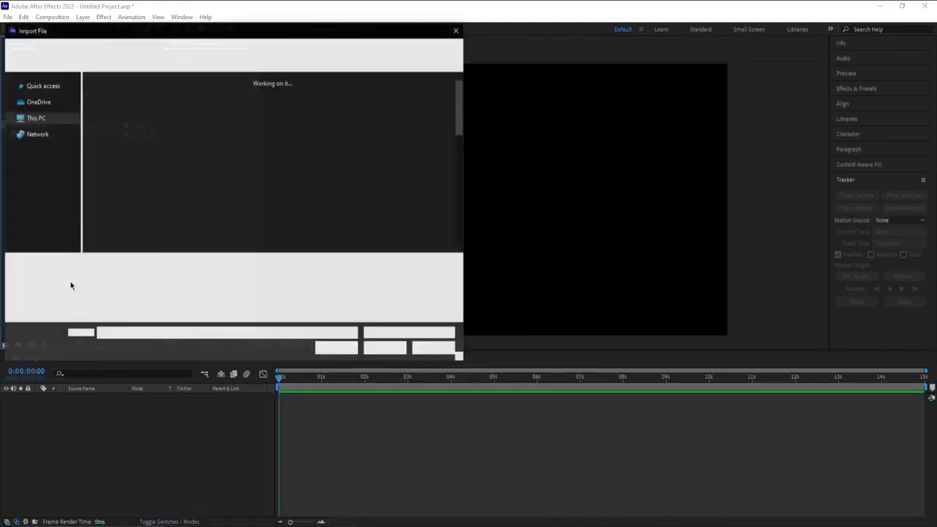
scroll(234, 208, "down", 1)
scroll(264, 225, "down", 1)
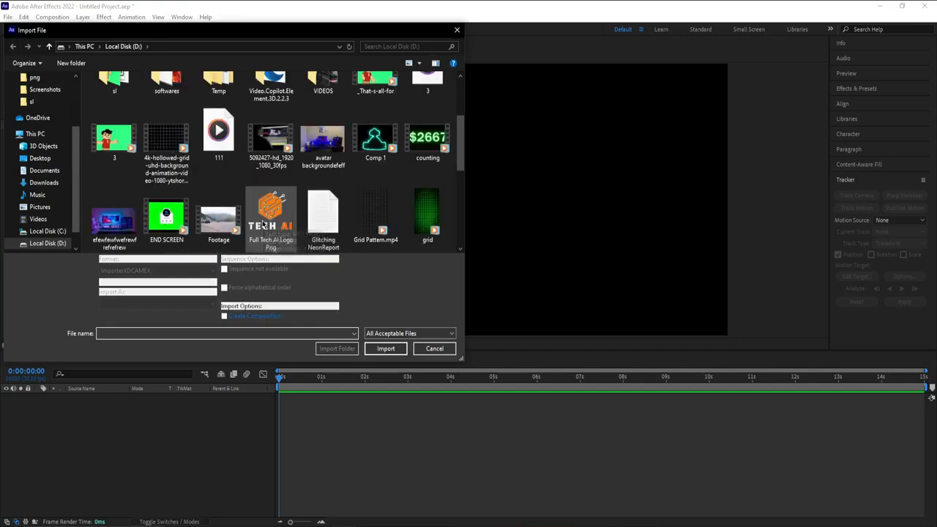
double_click(216, 218)
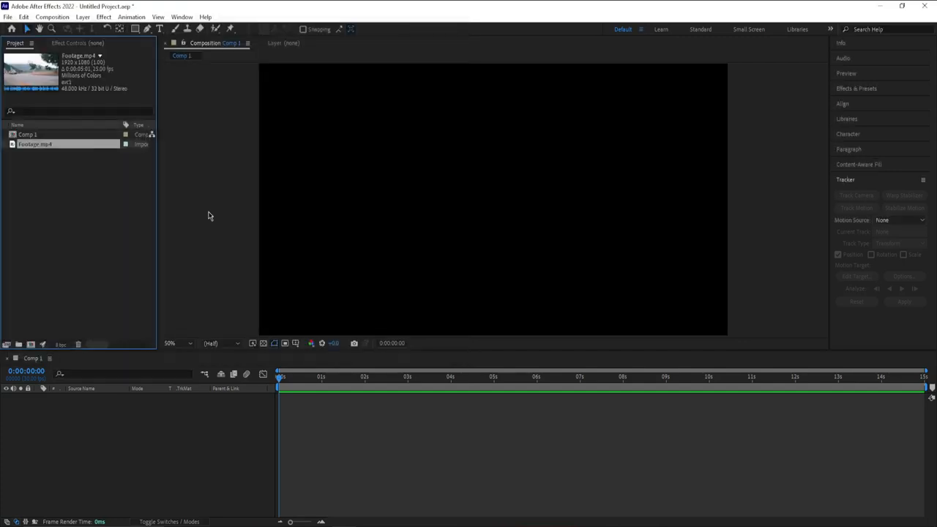
left_click_drag(49, 146, 96, 416)
Add the text "LAMBORGHINI" in white Segoe UI Bold at 72 px and place it just above the car
key("ctrl+t")
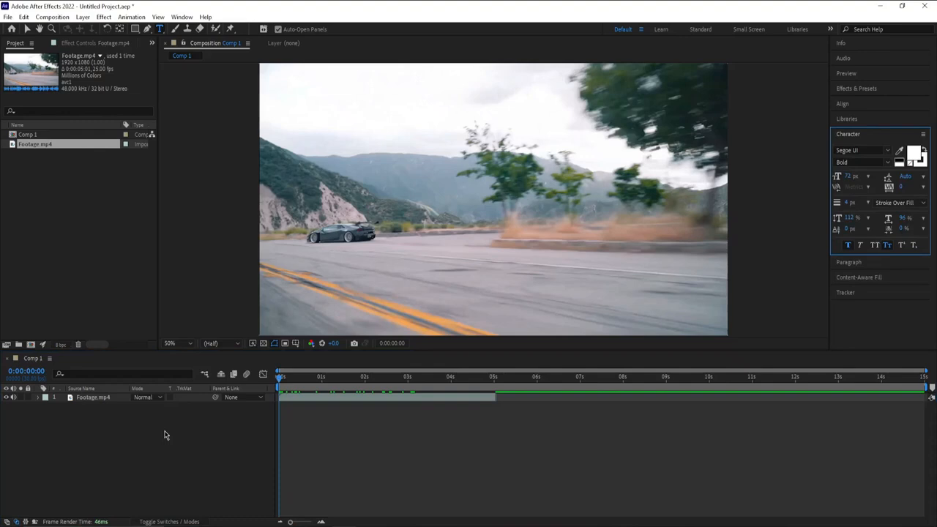
left_click(418, 211)
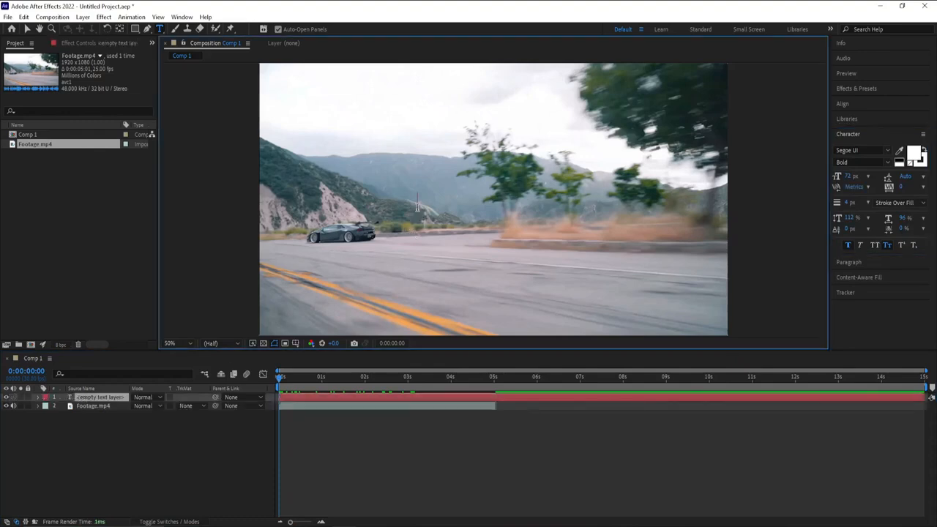
type("LAMBORGHINI")
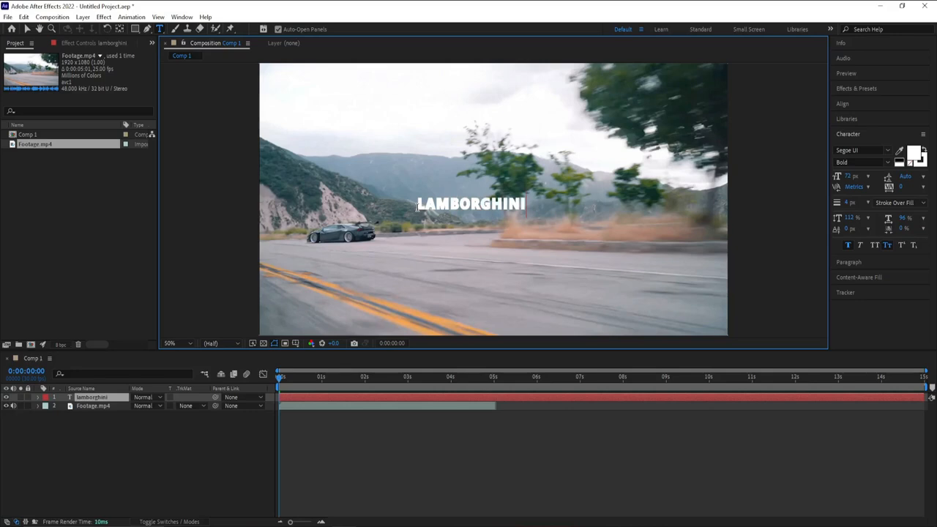
left_click(26, 29)
left_click_drag(459, 207, 403, 217)
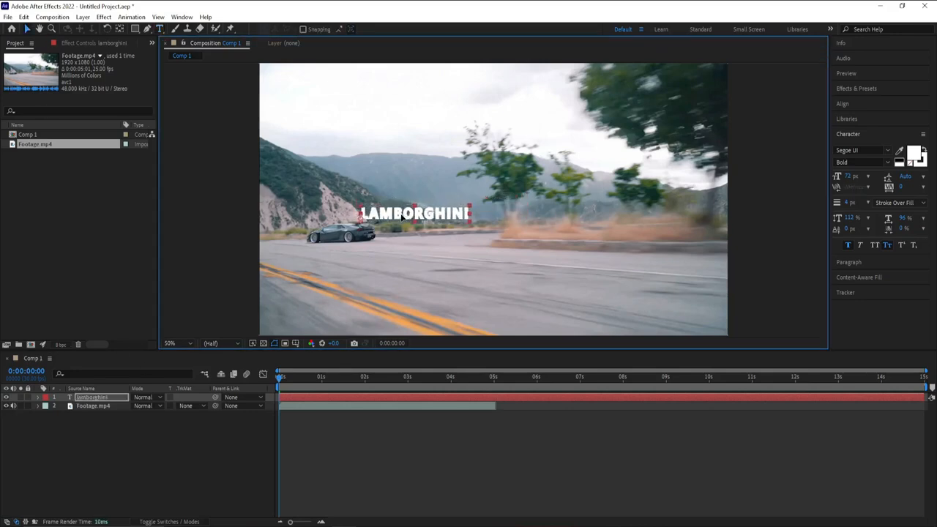
Start a motion track on the Footage.mp4 layer from its first frame using the Tracker
left_click(391, 262)
left_click_drag(281, 382, 262, 408)
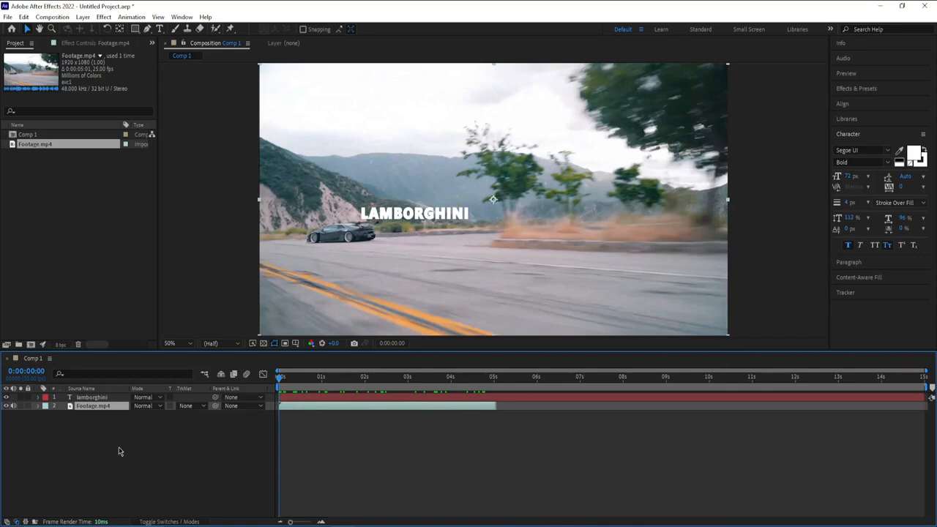
left_click(892, 295)
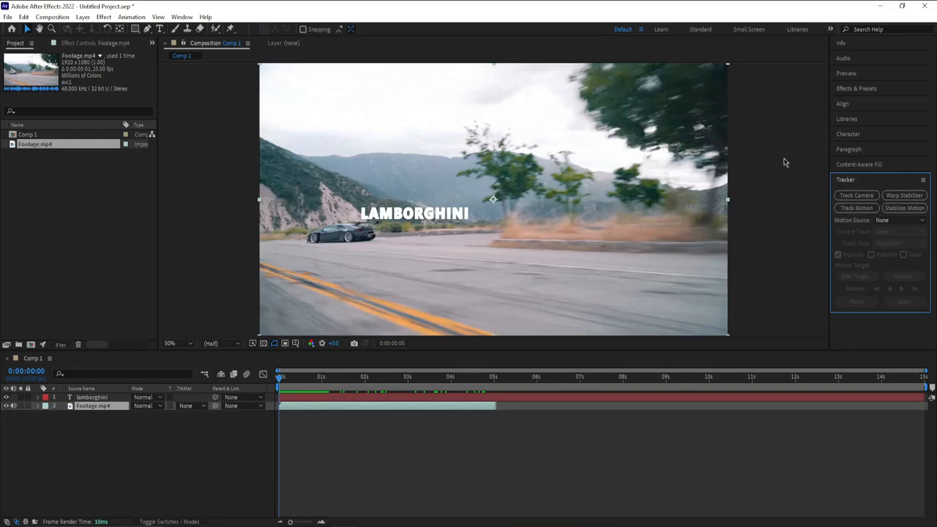
left_click(181, 17)
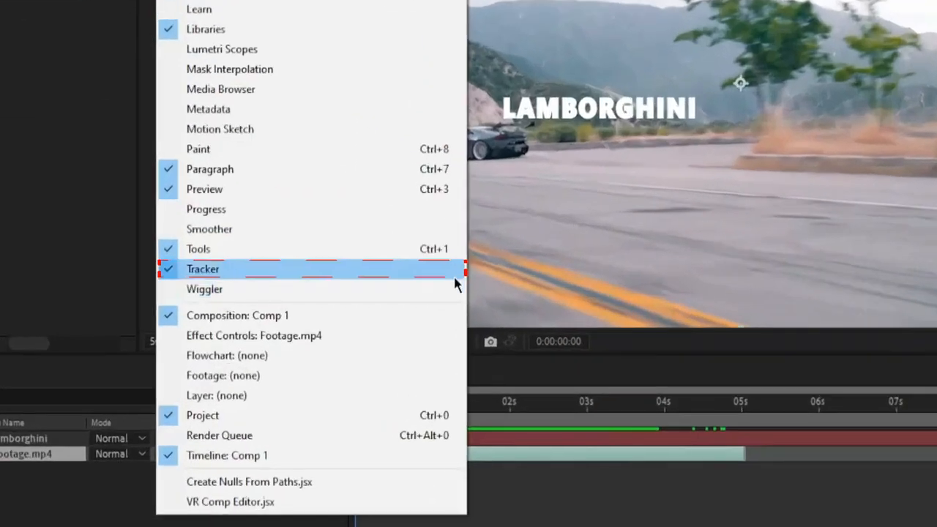
left_click(422, 277)
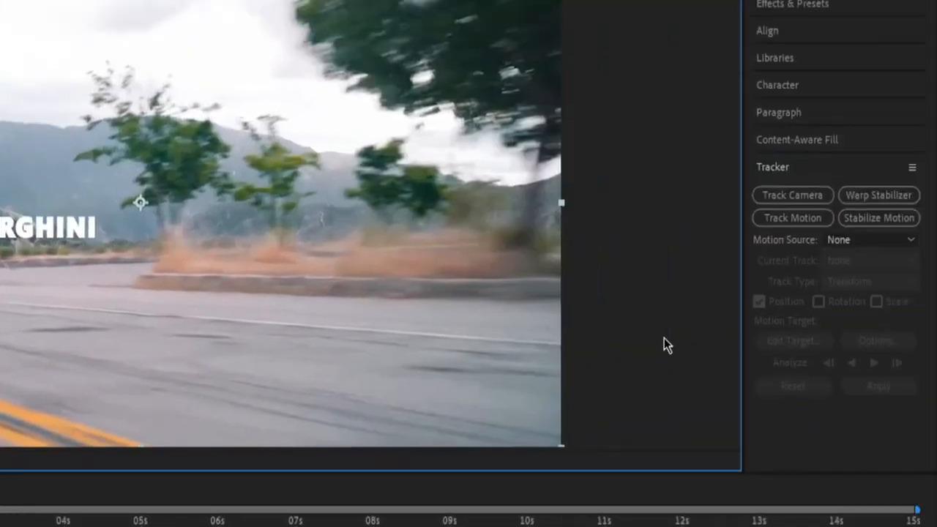
left_click(819, 220)
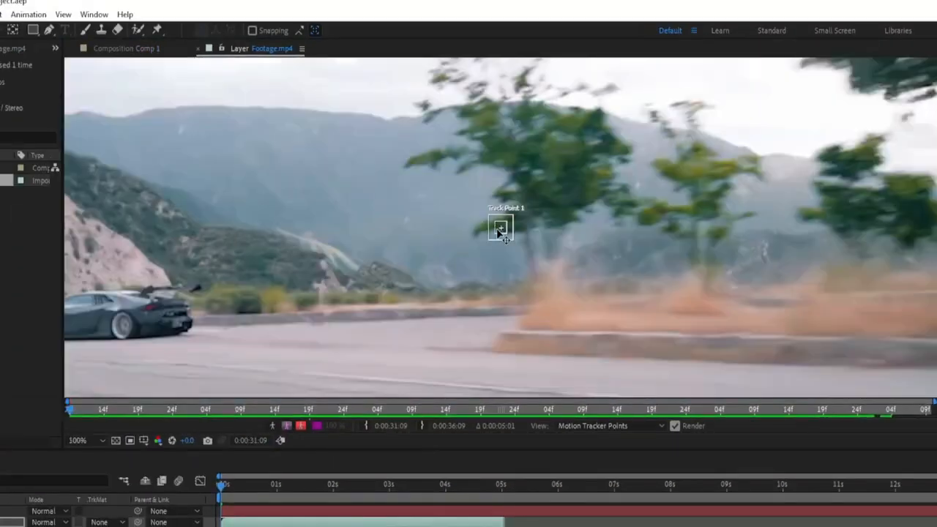
Place Track Point 1 on the car and enlarge its search and feature regions to cover most of the car body
left_click_drag(500, 232, 117, 313)
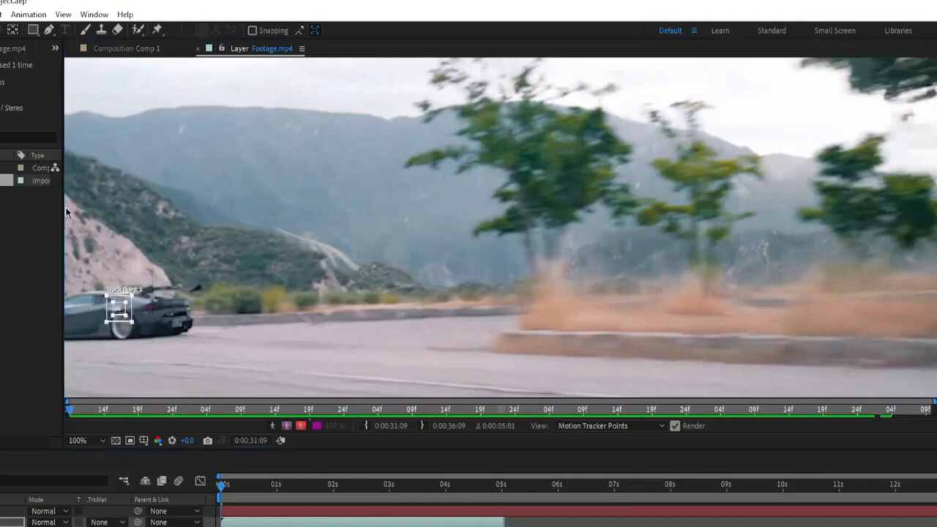
key("h")
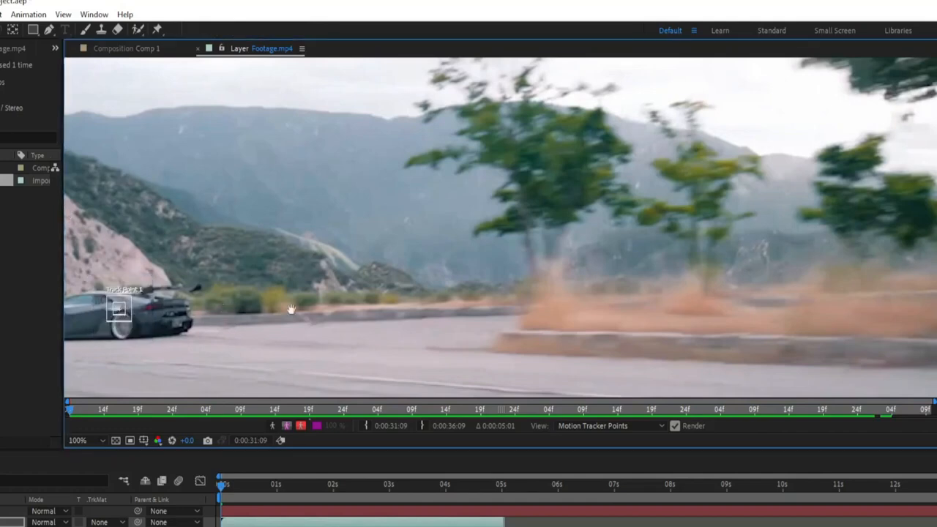
left_click_drag(230, 300, 382, 292)
scroll(237, 306, "up", 1)
left_click_drag(238, 307, 556, 257)
key("v")
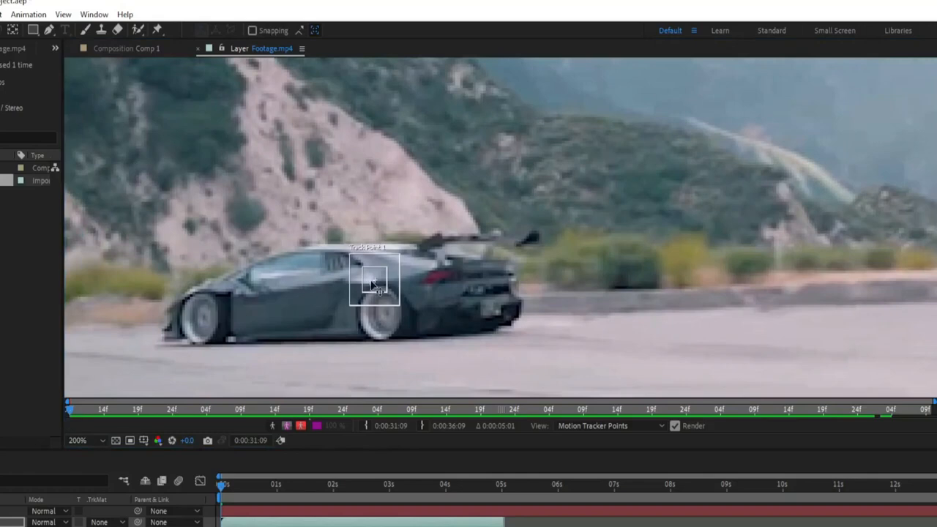
left_click_drag(372, 284, 460, 249)
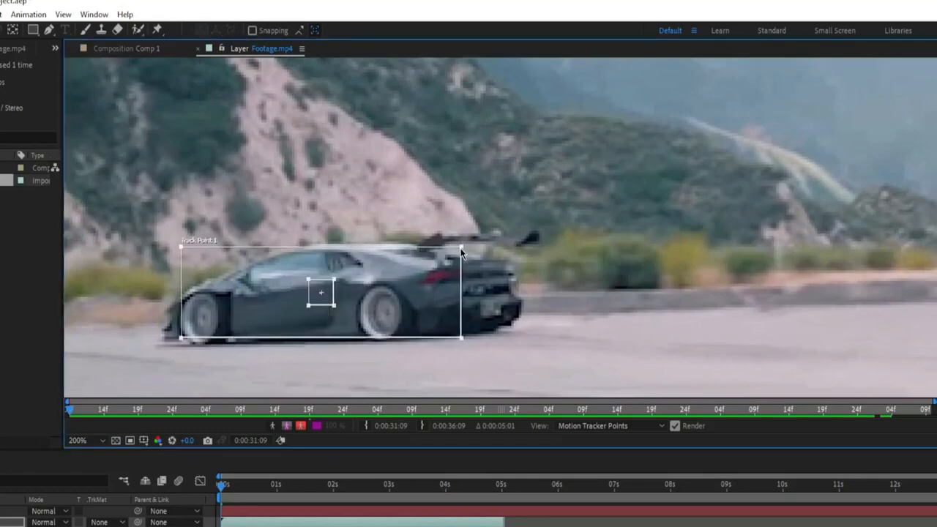
left_click_drag(336, 279, 421, 262)
left_click(80, 440)
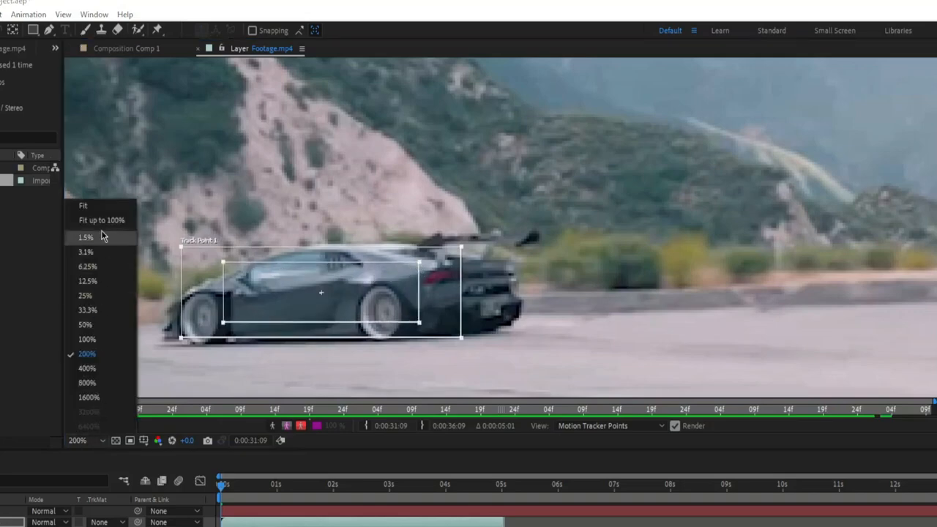
left_click(117, 213)
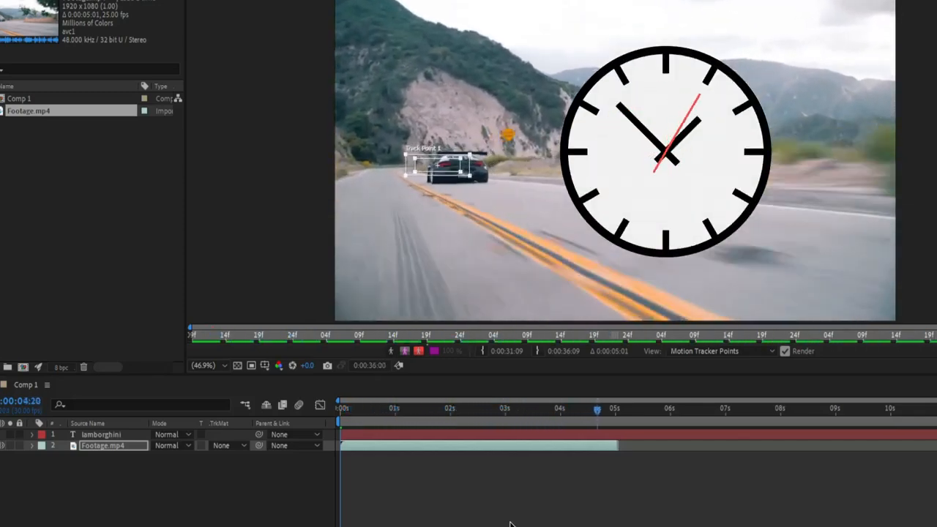
Return to the first frame and add a null object to the composition
left_click_drag(617, 410, 332, 479)
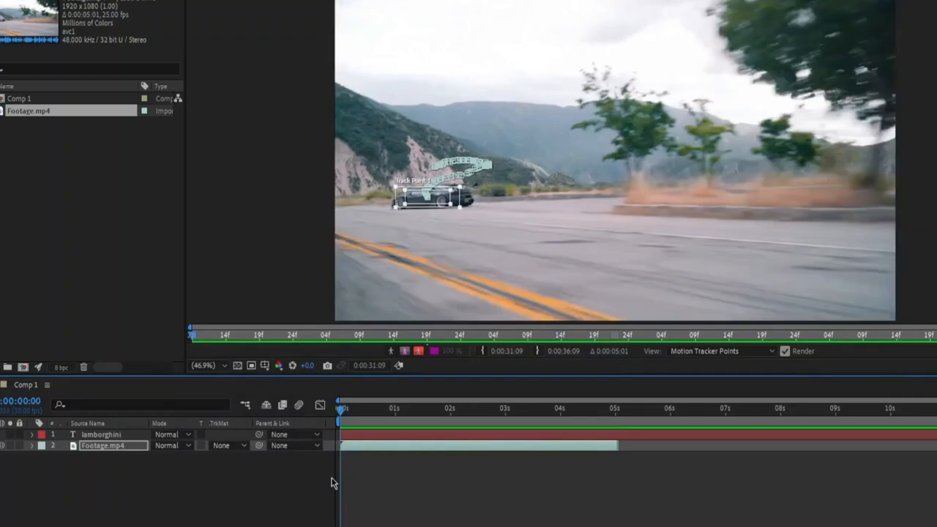
right_click(159, 475)
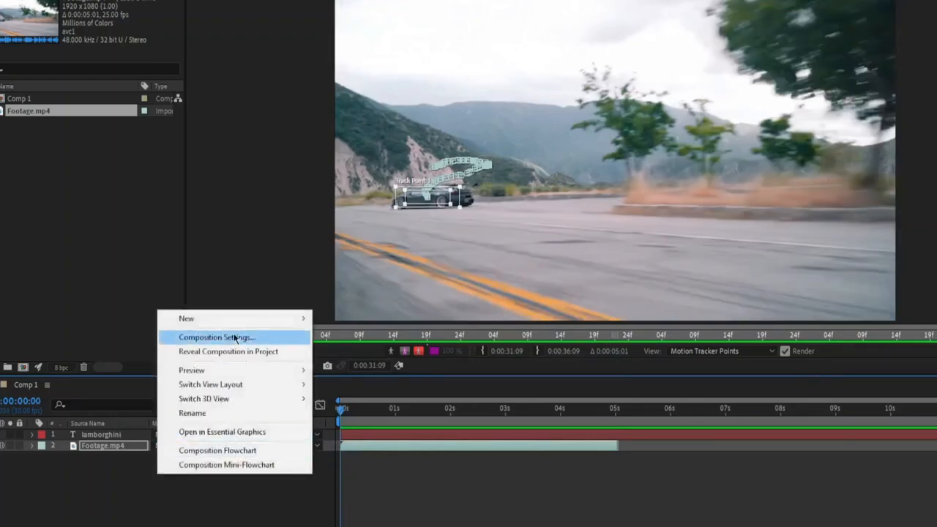
mouse_move(247, 328)
left_click(349, 394)
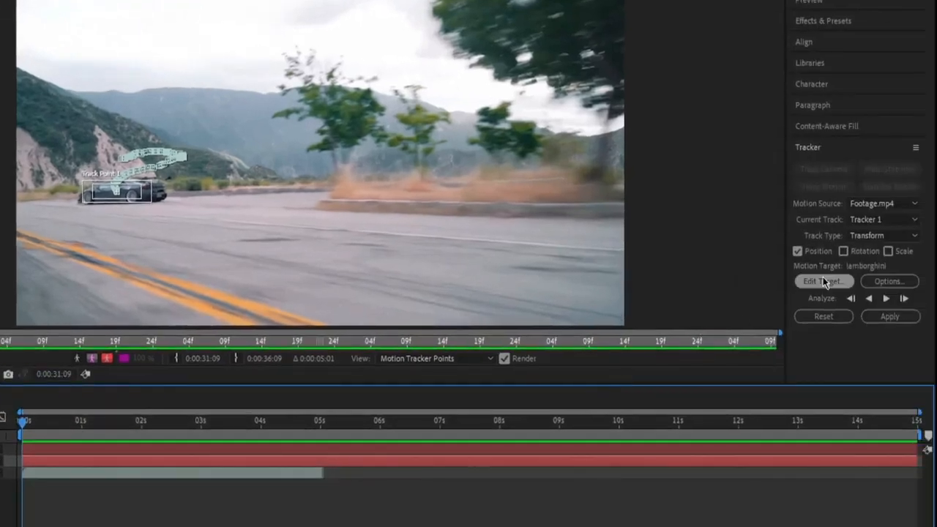
Set Null 1 as the motion target and apply the tracking data in X and Y
left_click(823, 282)
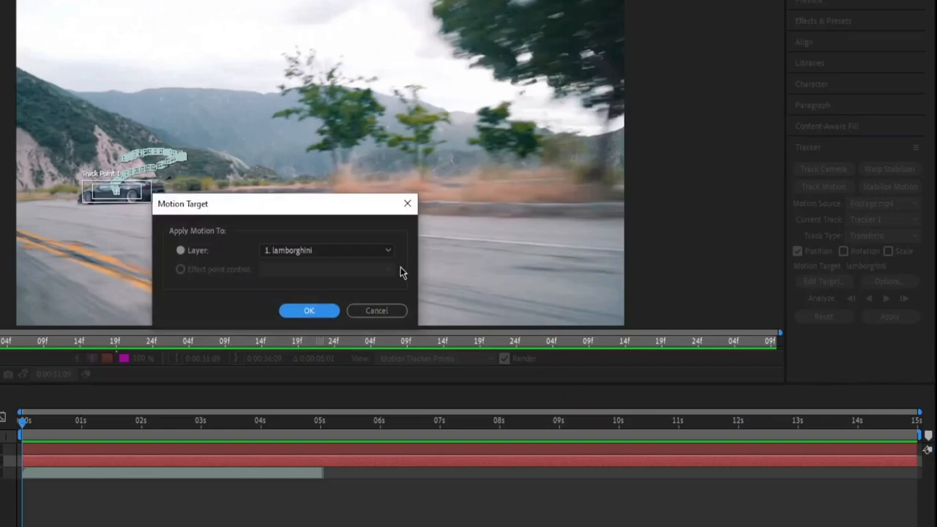
left_click(372, 250)
left_click(305, 280)
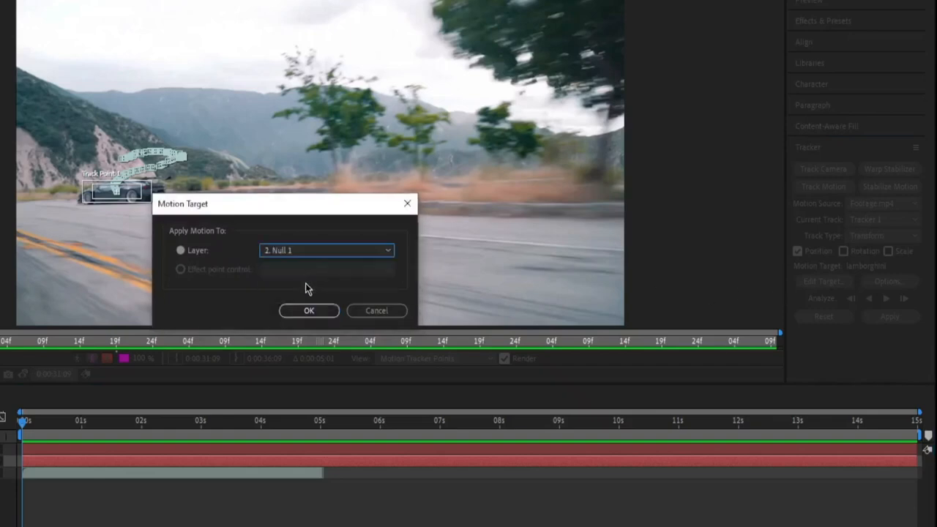
left_click(309, 310)
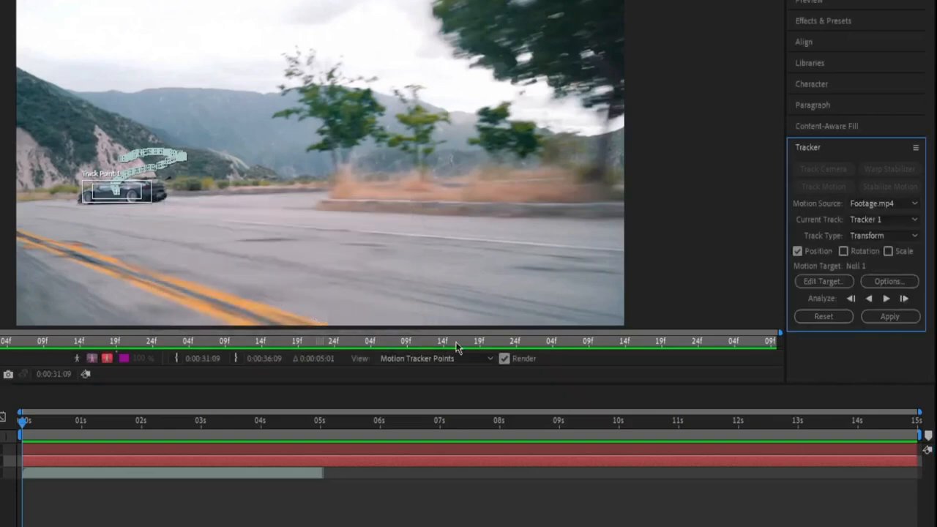
left_click(887, 319)
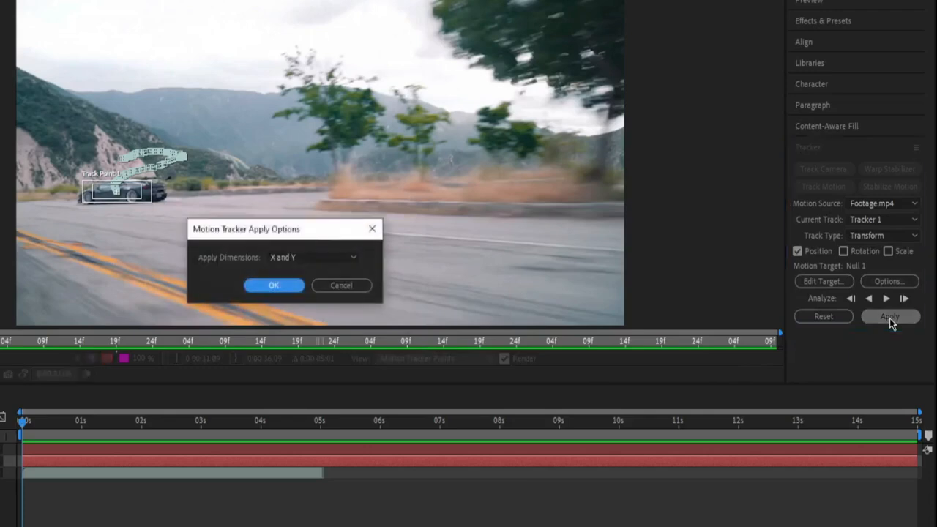
left_click(274, 286)
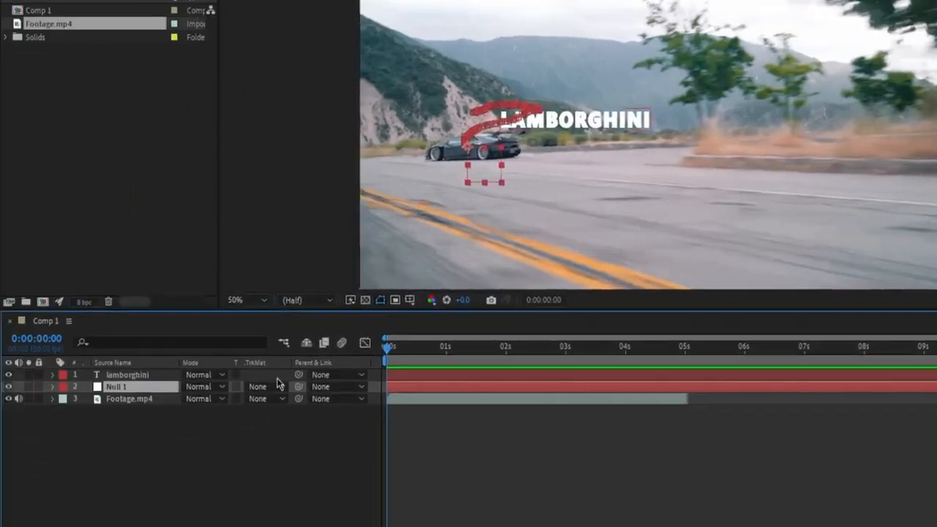
Parent the lamborghini text layer to Null 1 and preview how the text follows the car
left_click_drag(283, 379, 147, 388)
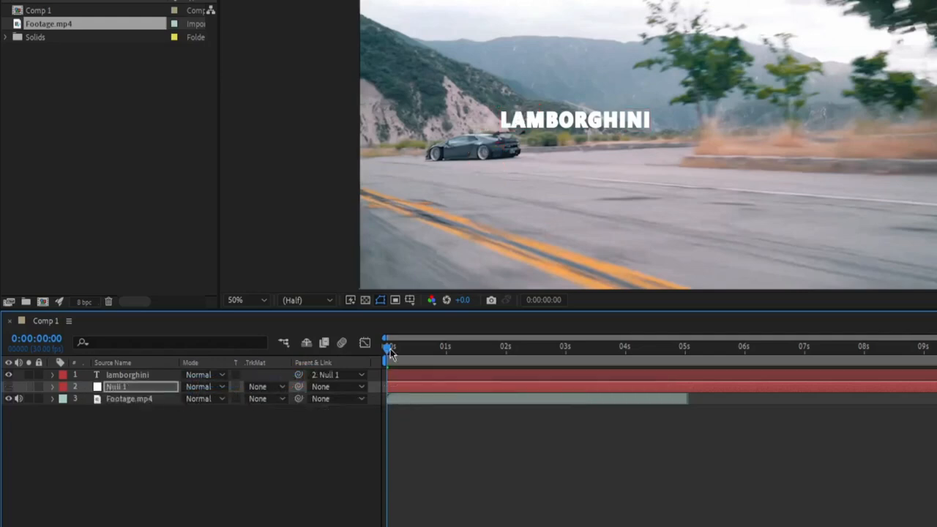
key("space")
left_click_drag(429, 354, 510, 382)
Set the lamborghini layer's Position to 152, -117.5 so the text sits above the car, and check it across the clip
left_click(153, 375)
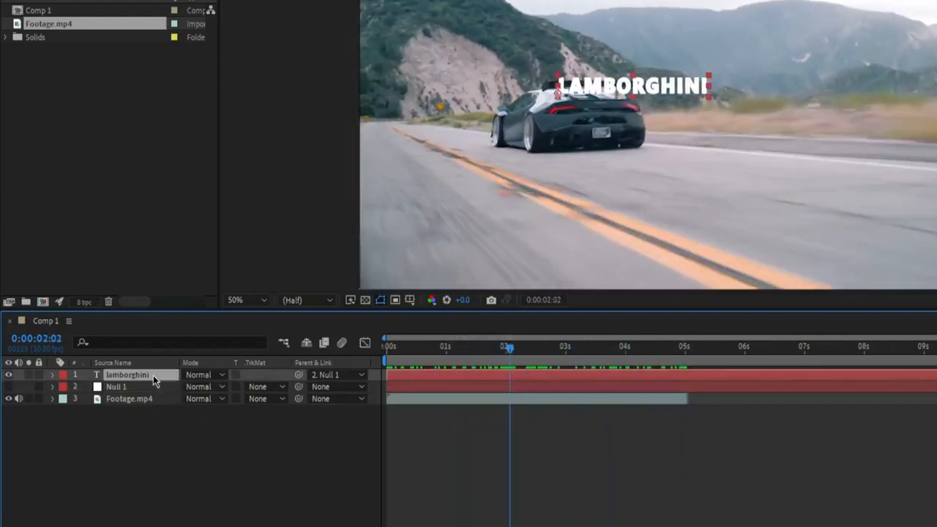
key("p")
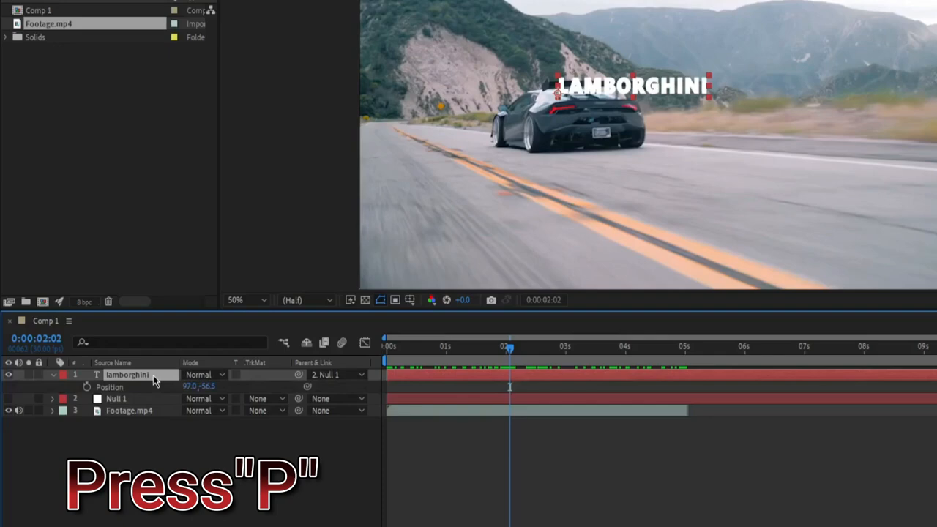
mouse_move(189, 386)
left_mouse_down()
mouse_move(221, 387)
mouse_move(183, 387)
mouse_move(195, 386)
left_mouse_up()
left_click_drag(210, 386, 170, 387)
left_click_drag(511, 350, 520, 353)
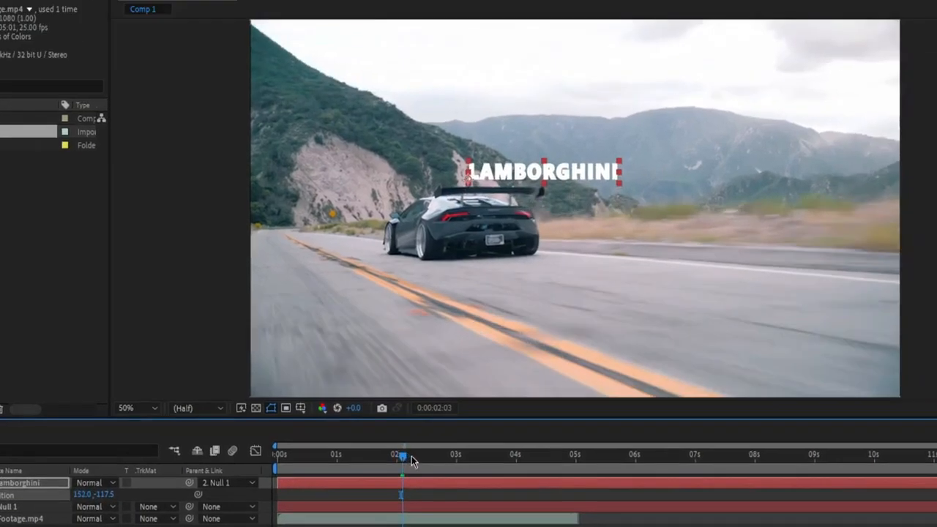
left_click_drag(412, 461, 280, 474)
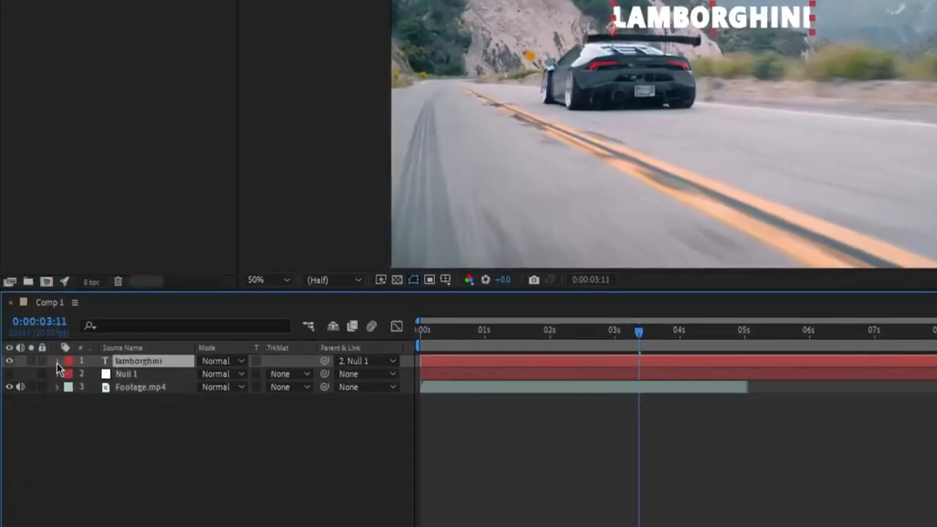
Add a 100% Opacity keyframe to the lamborghini text layer at 0:00:00:15
left_click(57, 361)
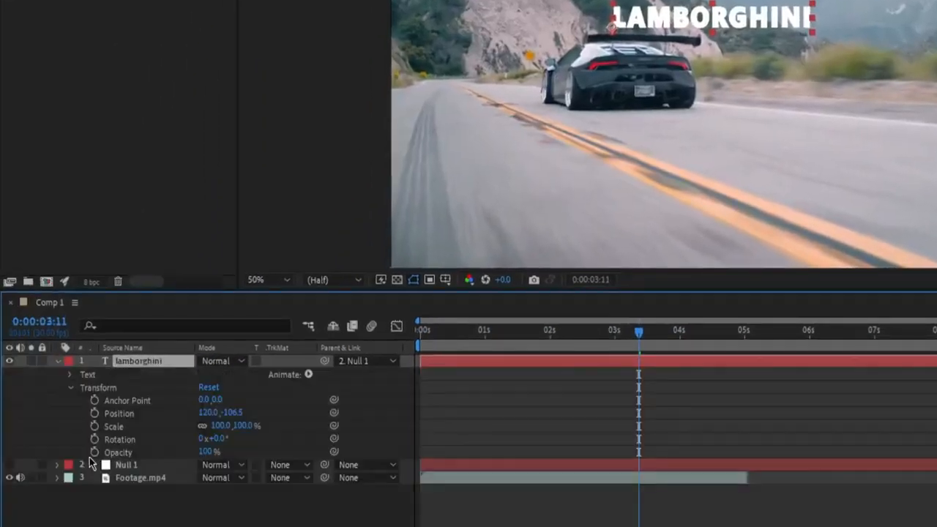
key("space")
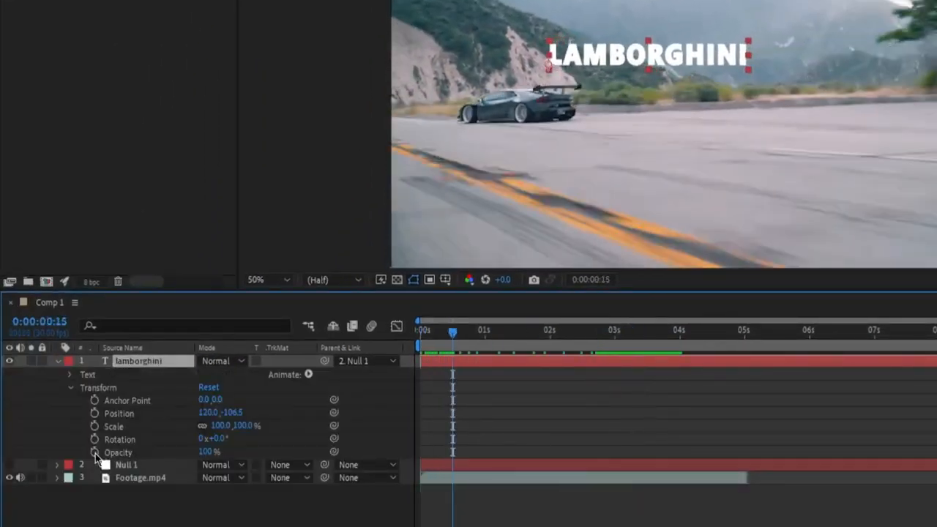
left_click(96, 453)
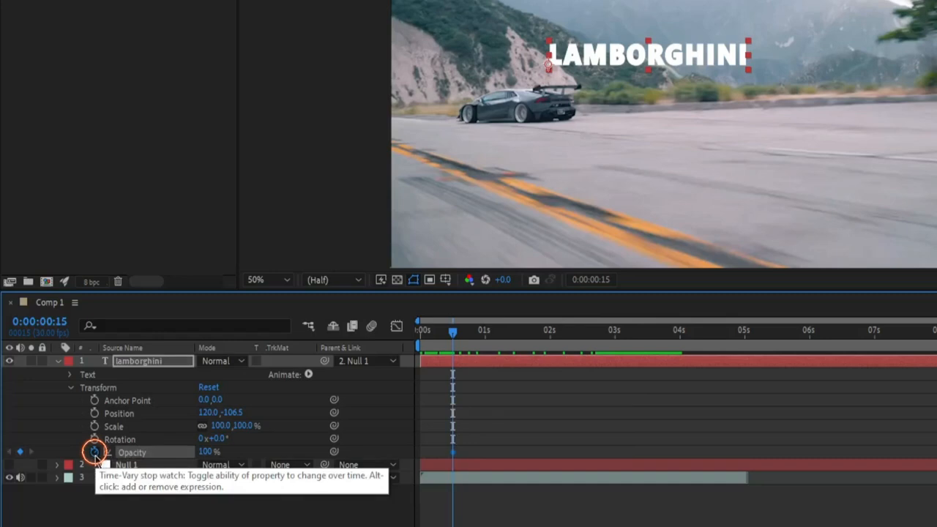
Set the lamborghini layer's Opacity to 0% at 0:00:00:15 and keyframe it to 100% at 0:00:00:19
left_click_drag(206, 452, 70, 463)
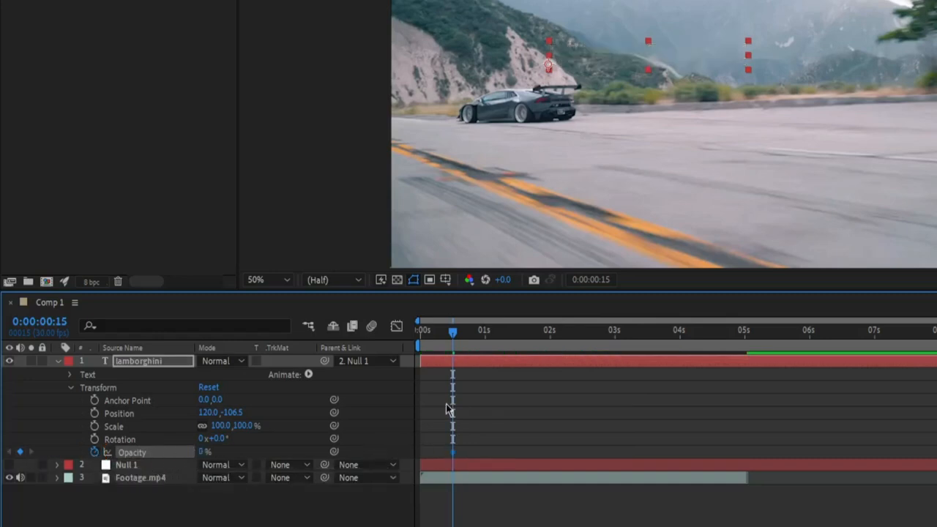
left_click_drag(455, 339, 464, 335)
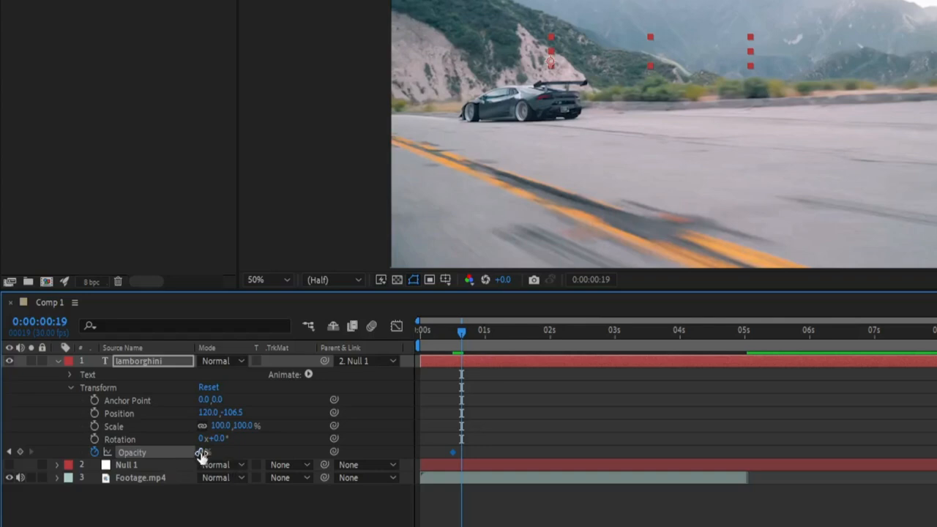
left_click_drag(201, 453, 375, 447)
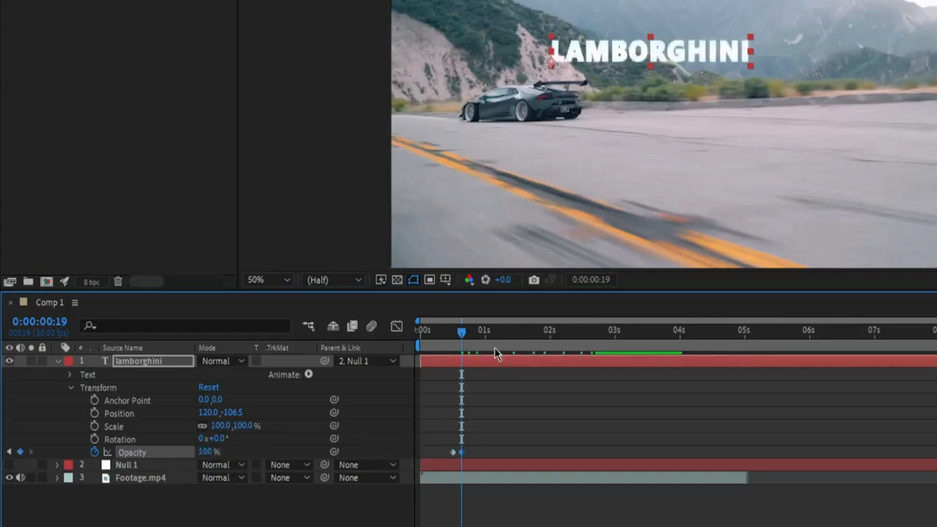
Preview the title's fade-in from the start of the composition and shift its first Opacity keyframe earlier, to 0:00:00:09
left_click_drag(462, 335, 396, 333)
key("ctrl+Down")
key("ctrl+Down")
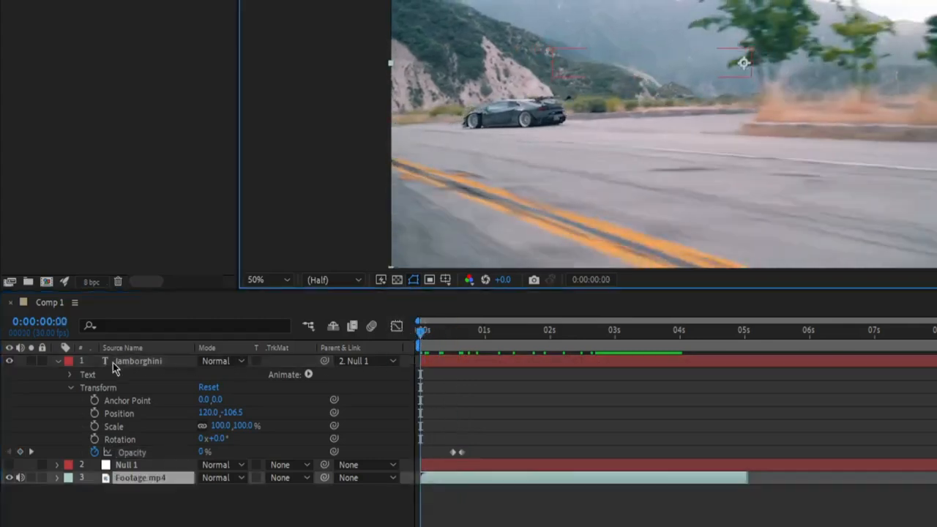
key("space")
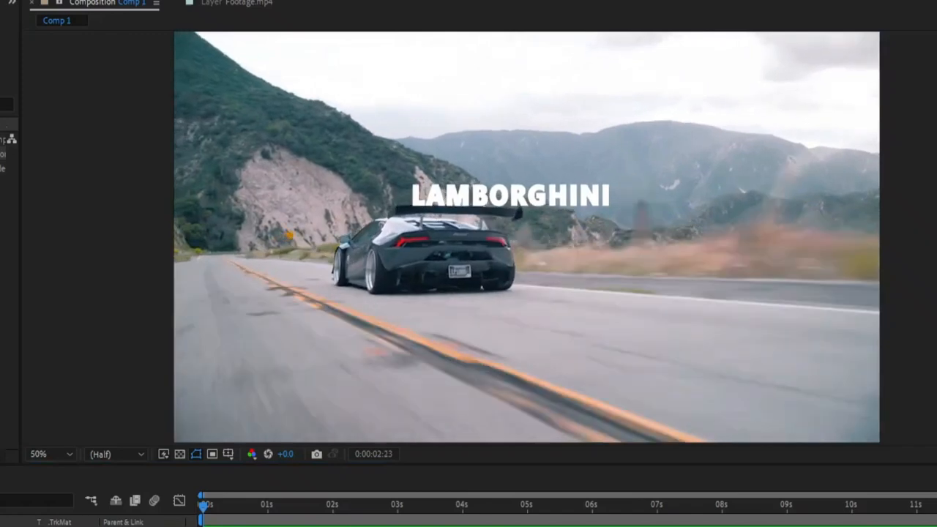
key("space")
left_click_drag(449, 515, 203, 515)
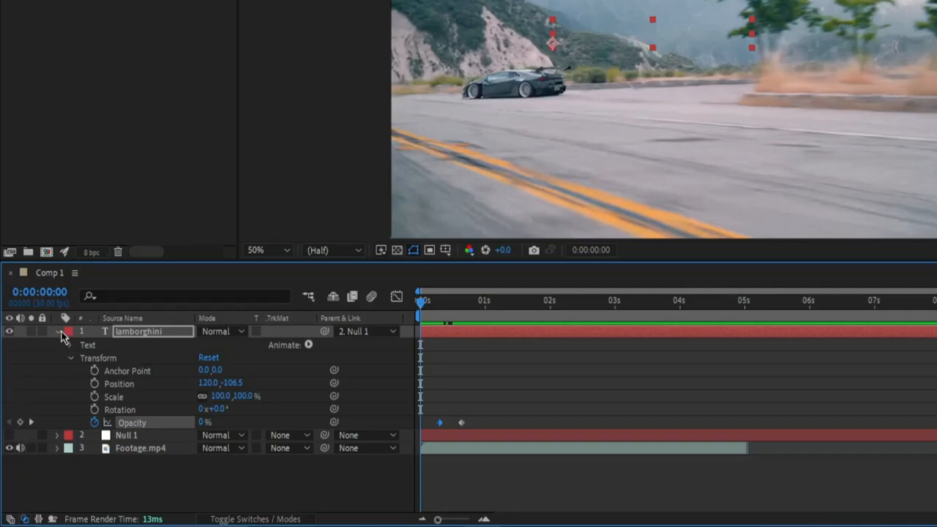
Add a 0% Opacity keyframe to the Footage.mp4 layer at 0:00:00:00
left_click(58, 332)
left_click(58, 358)
left_click(58, 332)
scroll(132, 479, "down", 1)
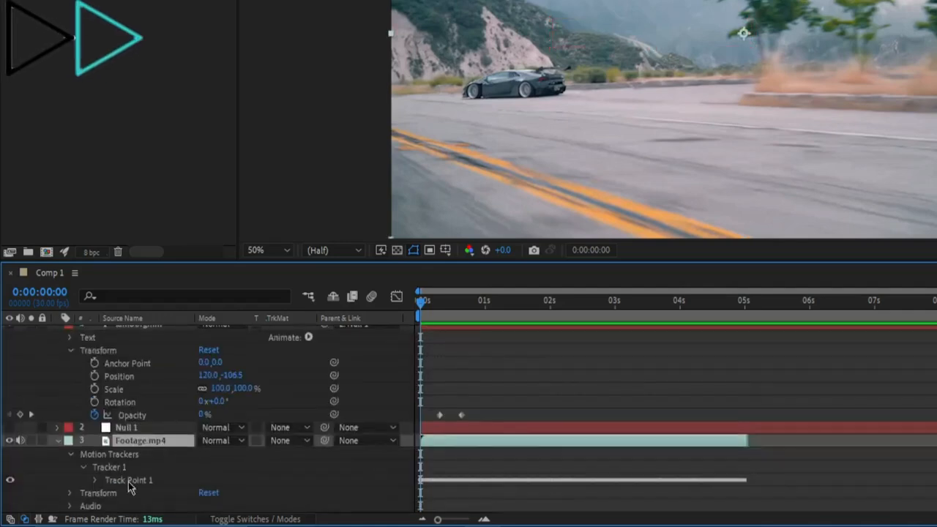
left_click(71, 493)
scroll(80, 498, "down", 2)
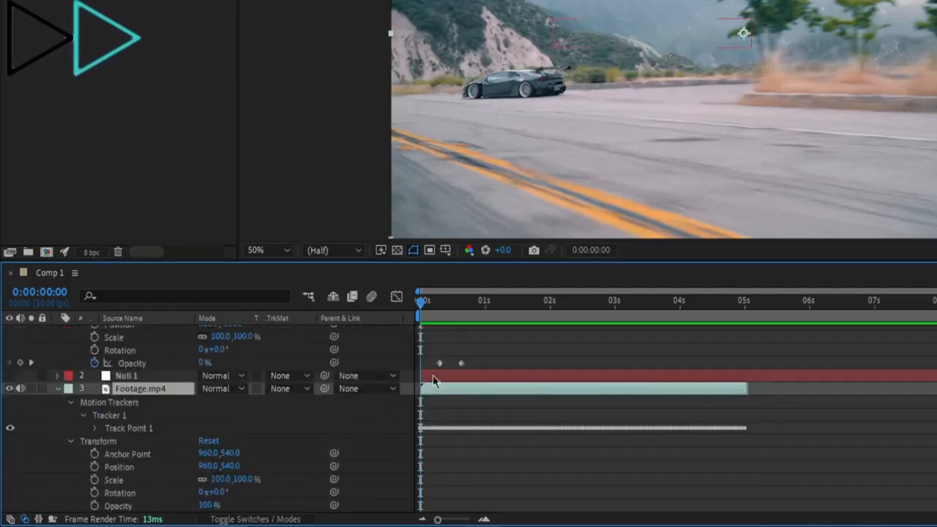
scroll(435, 398, "down", 1)
left_click(94, 493)
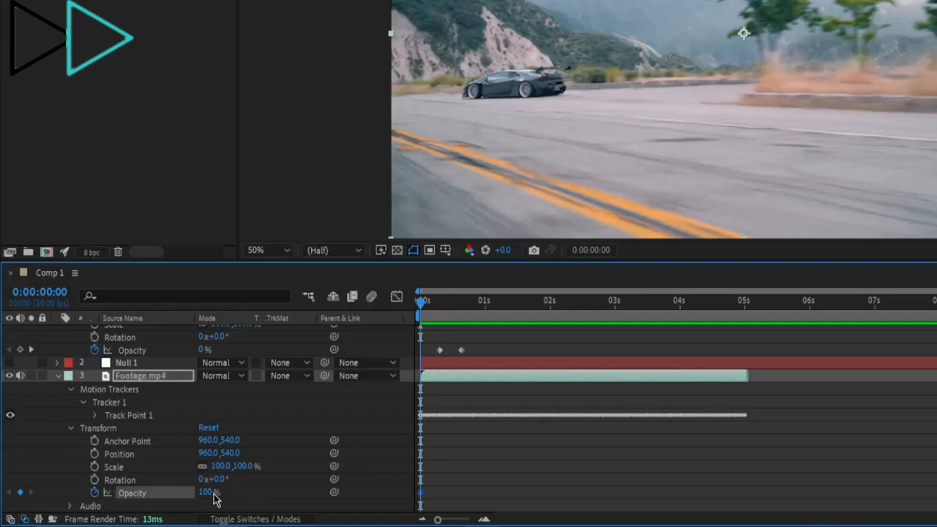
left_click_drag(214, 498, 169, 498)
Set the Footage.mp4 layer's Opacity to 100% at 0:00:00:09, in line with the title's first Opacity keyframe
key("Page_Down")
key("Page_Down")
key("Page_Down")
key("Page_Down")
key("Page_Down")
key("Page_Down")
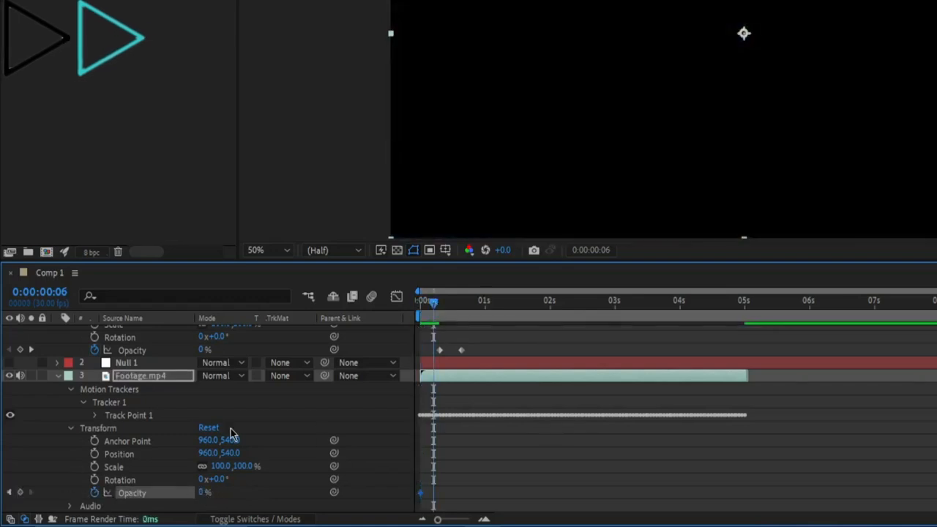
left_click(440, 313)
left_click_drag(205, 493, 316, 486)
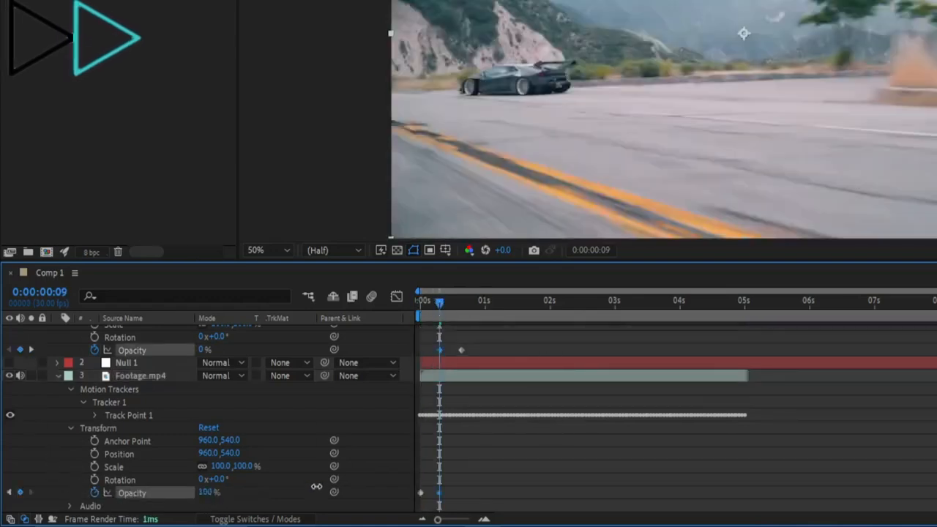
Play Comp 1 from the start to check the fade-ins of the footage and the tracked title
left_click(410, 301)
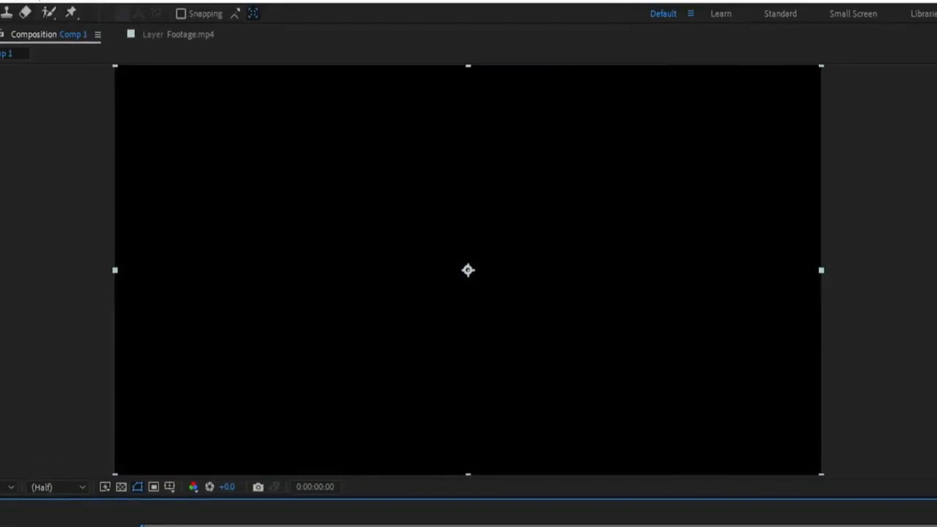
key("space")
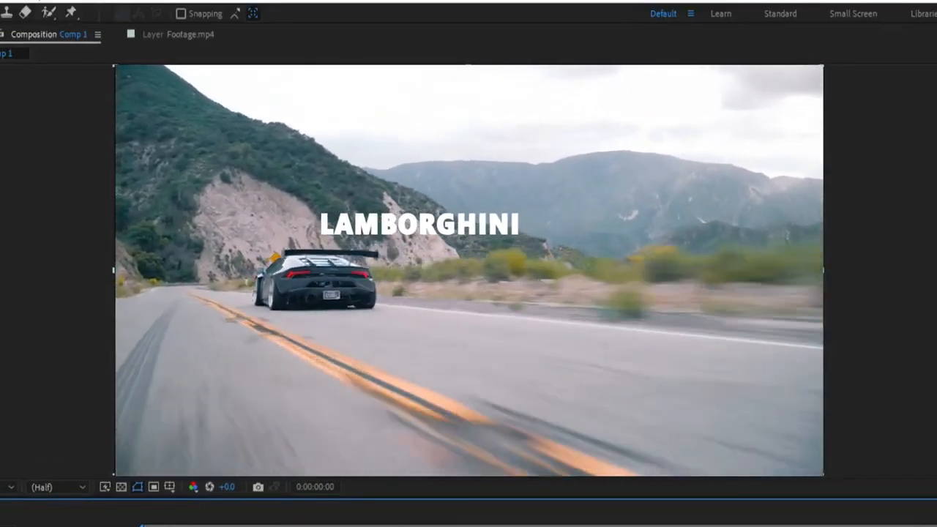
key("space")
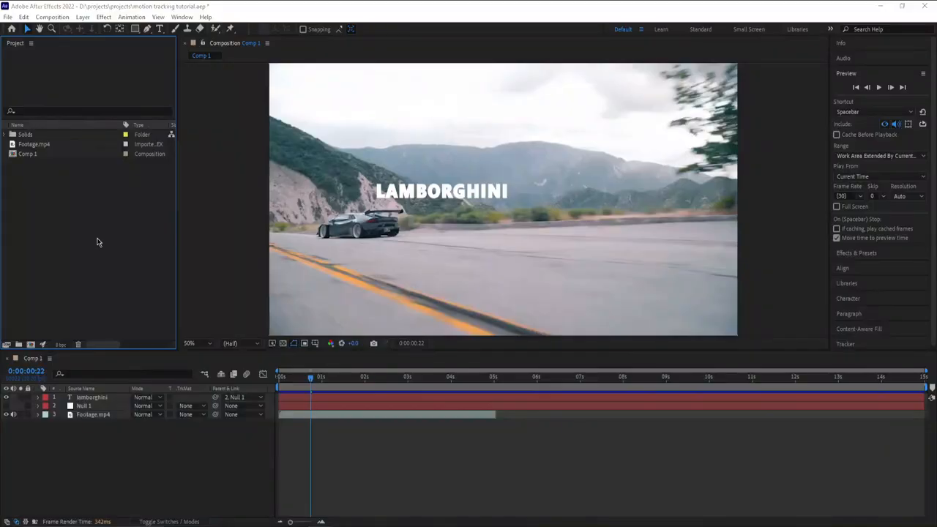
Import the 1st- Man Walking video from Local Disk (D:) and create a new composition from it
key("ctrl+i")
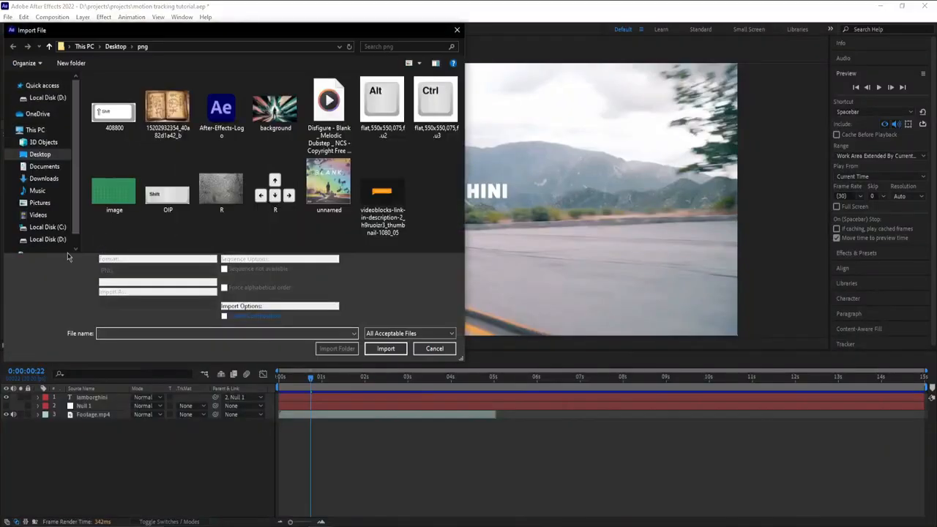
left_click(48, 239)
left_click(416, 187)
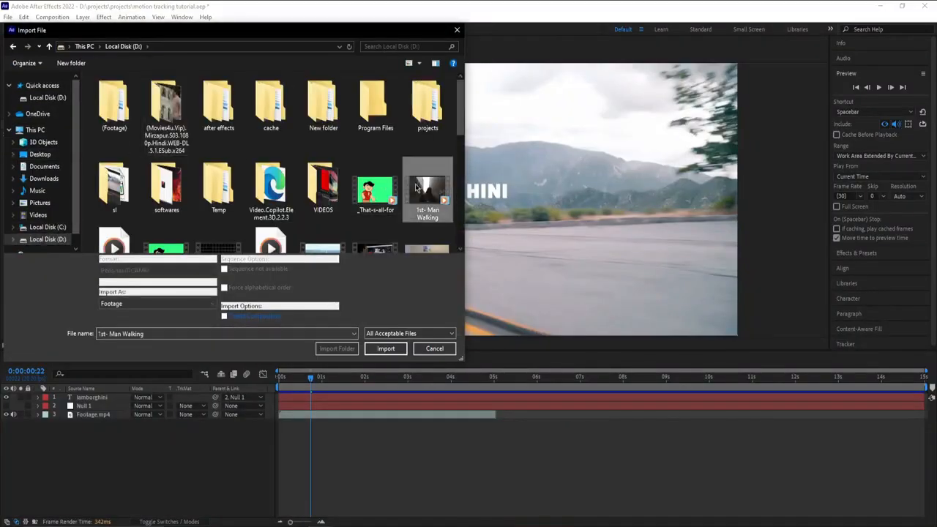
double_click(416, 187)
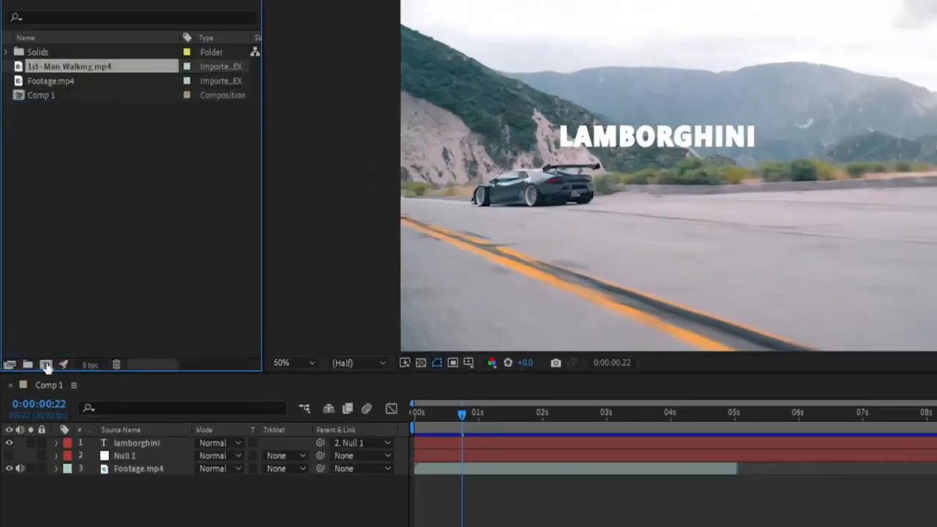
left_click(45, 364)
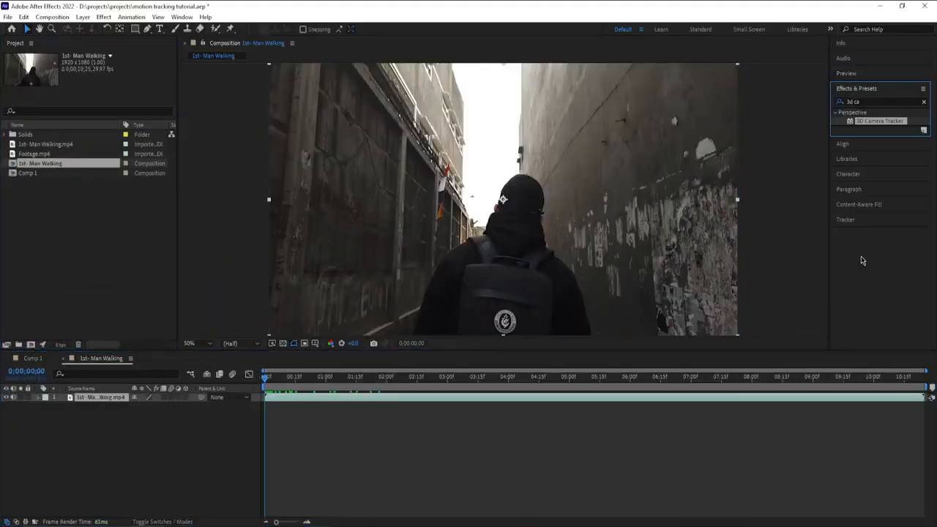
Apply the 3D Camera Tracker effect to the 1st- Man Walking clip and enable Detailed Analysis in its advanced options
left_click(924, 102)
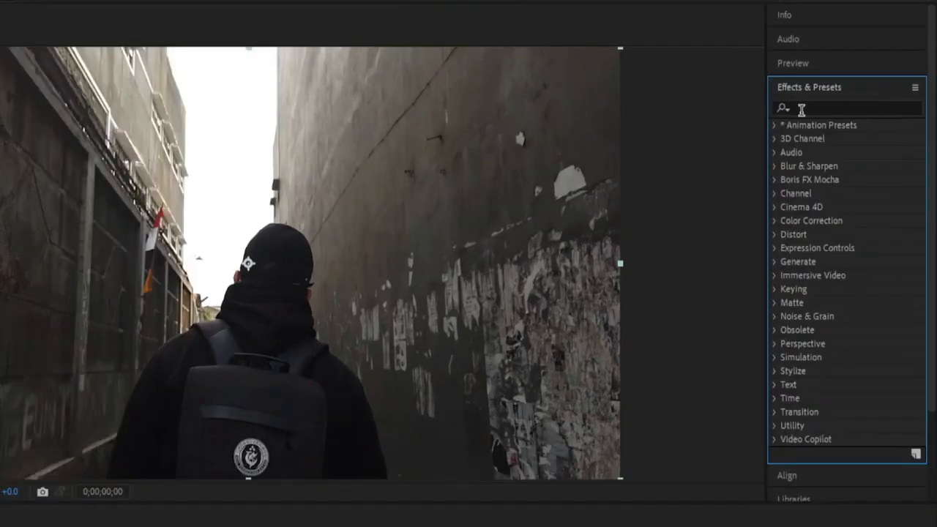
left_click(852, 102)
type("3d")
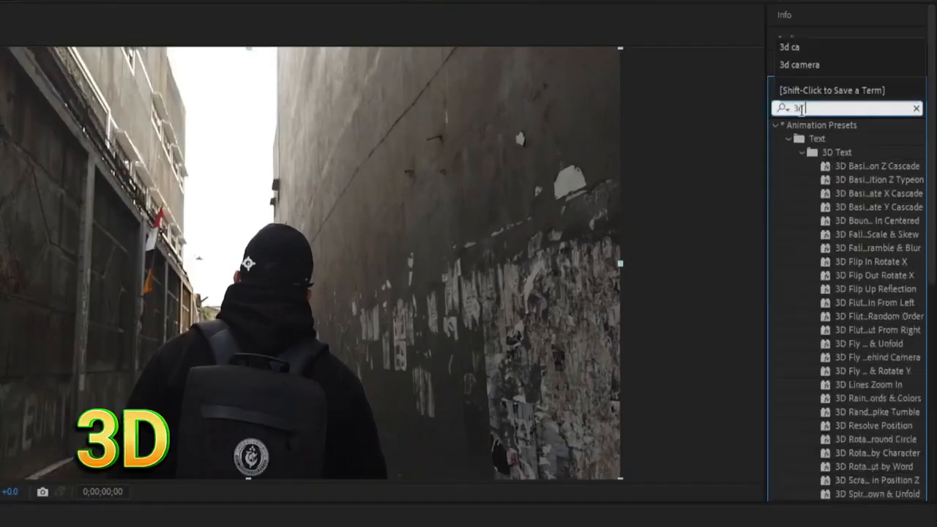
type(" ca")
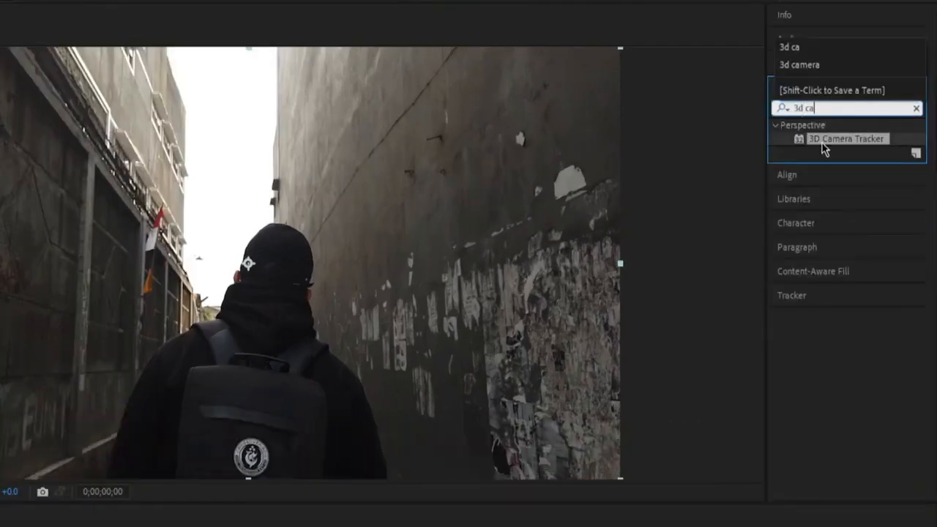
left_click_drag(824, 149, 290, 297)
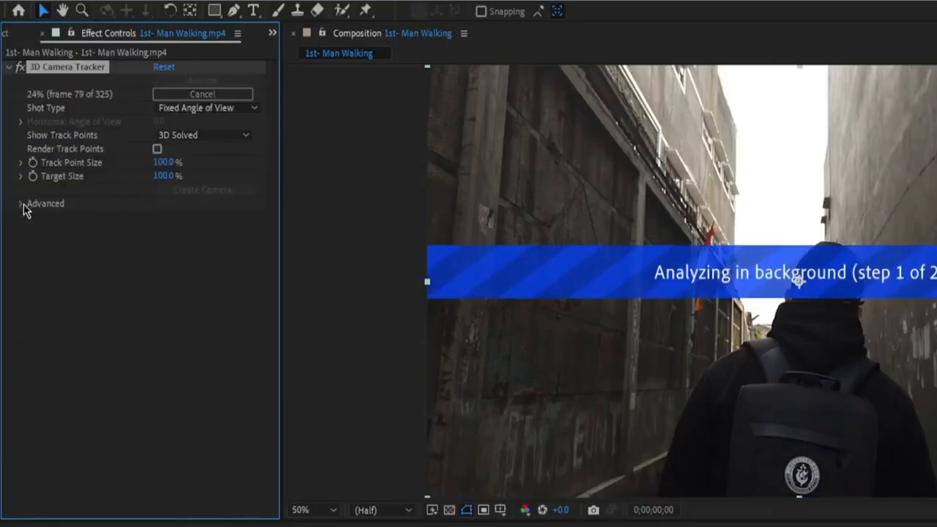
left_click(21, 204)
left_click(156, 259)
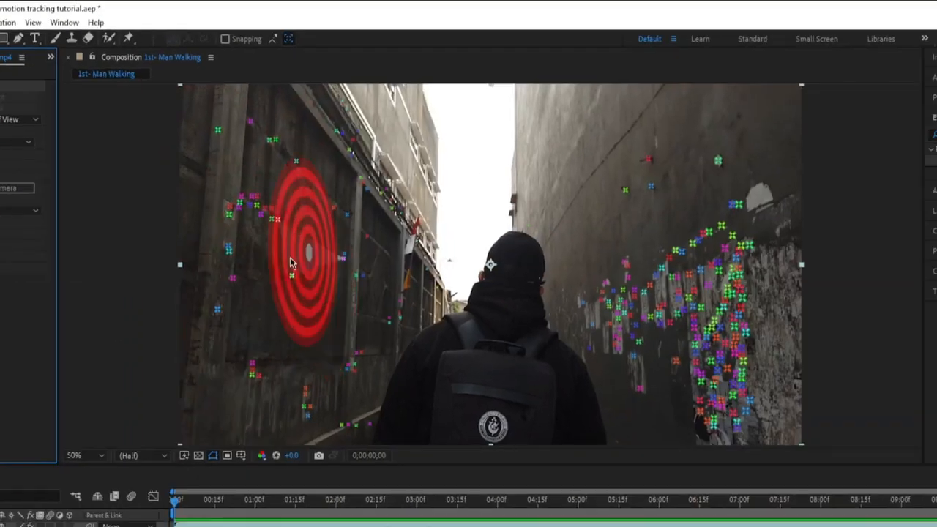
Create a solid and camera from the track points on the alley's left wall
left_click(290, 259)
right_click(290, 259)
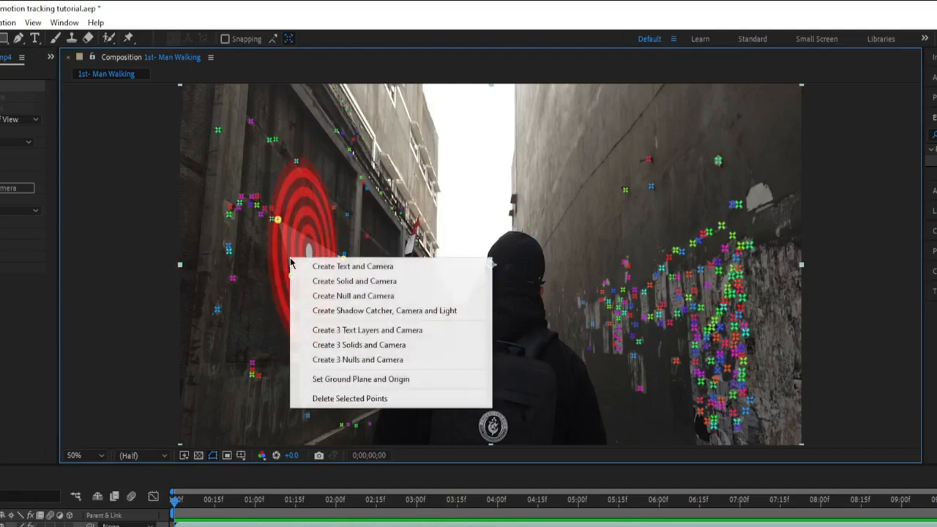
left_click(346, 287)
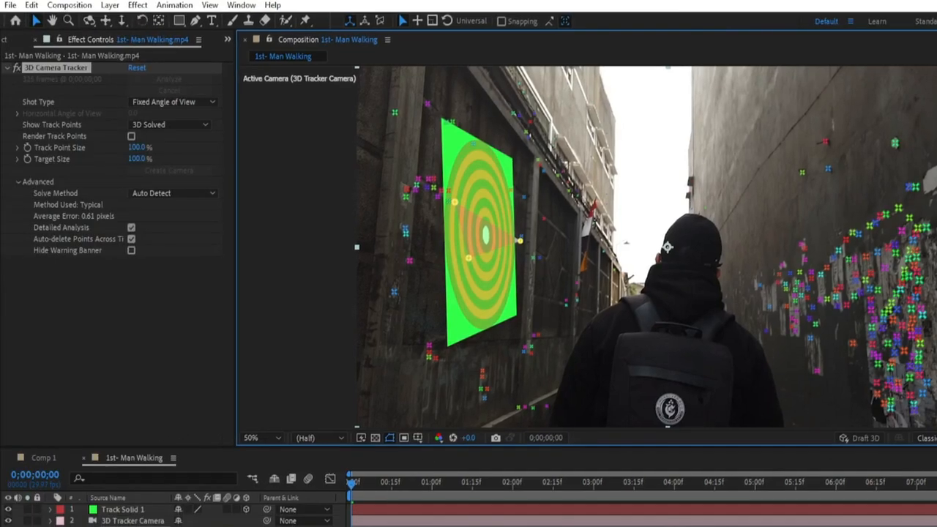
left_click(272, 524)
Import After-Effects-Logo.png from the png folder and place it above Track Solid 1 in the 1st- Man Walking composition
left_click(10, 41)
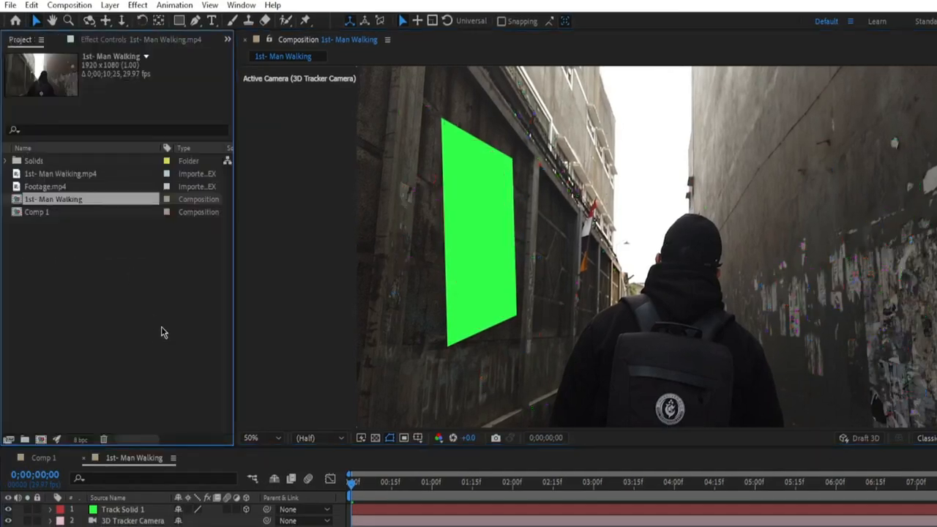
left_click(162, 332)
double_click(163, 332)
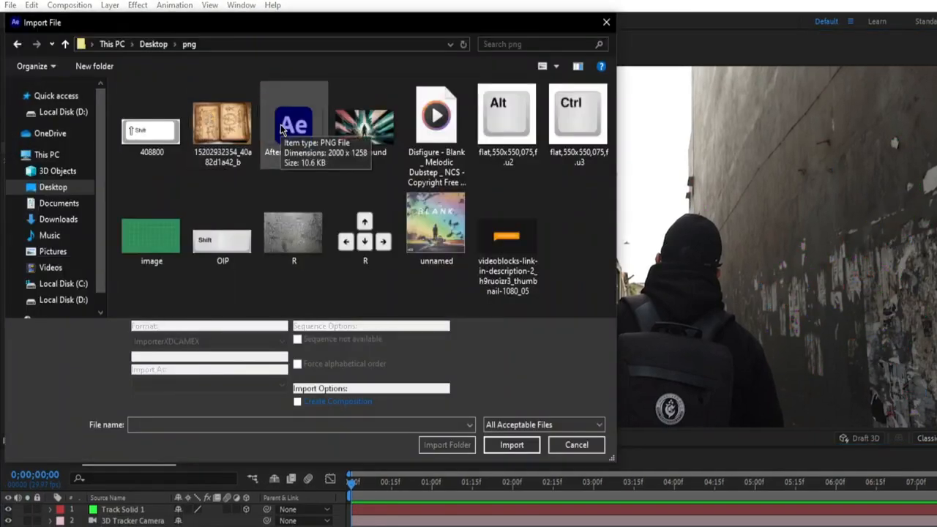
left_click(283, 129)
left_click(497, 441)
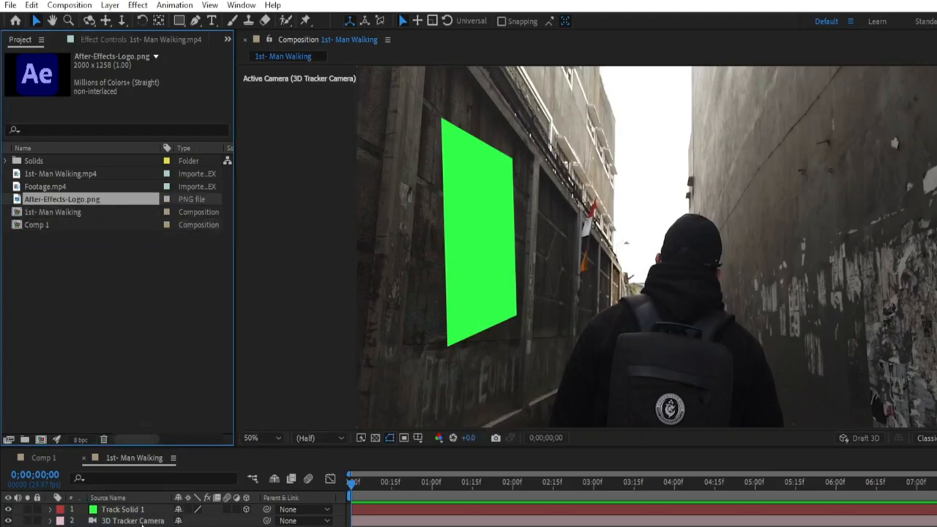
left_click_drag(143, 524, 158, 511)
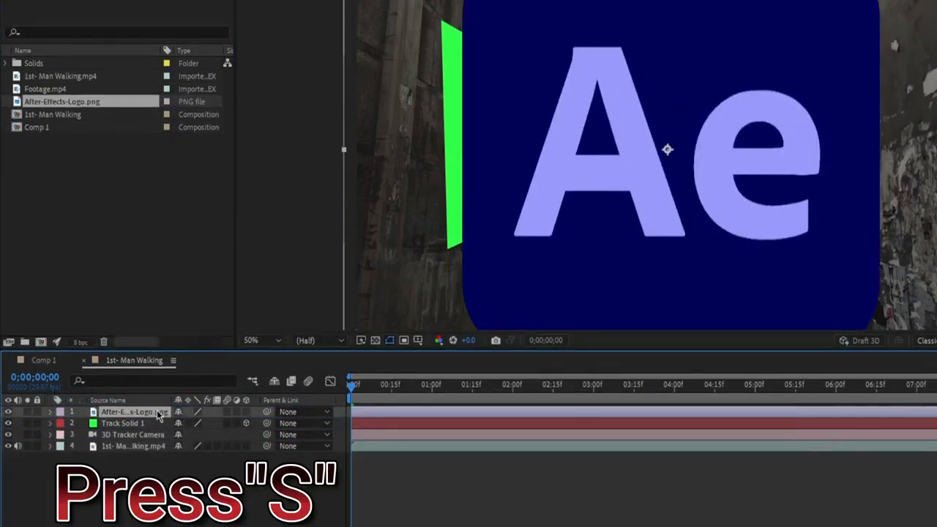
Scale down the After-Effects-Logo layer and make it a 3D layer
key("s")
left_click_drag(193, 423, 165, 425)
left_click(51, 413)
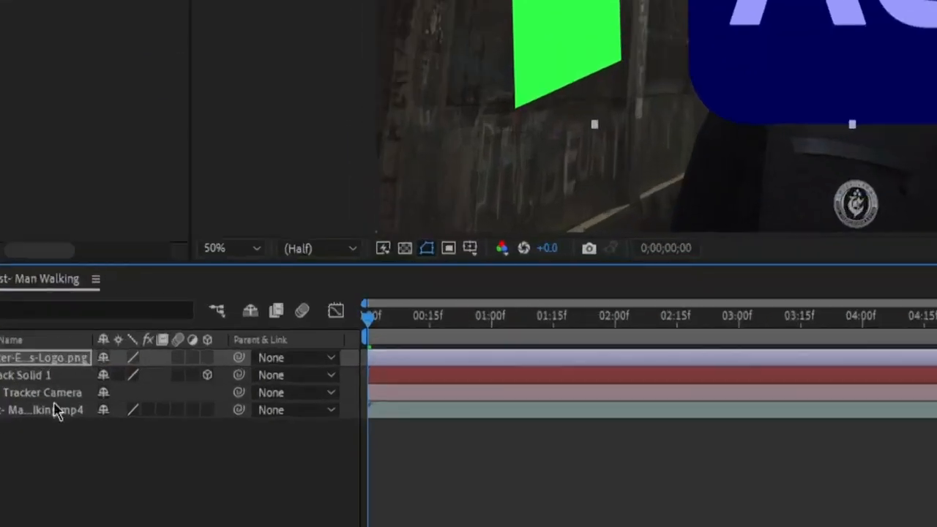
left_click(208, 358)
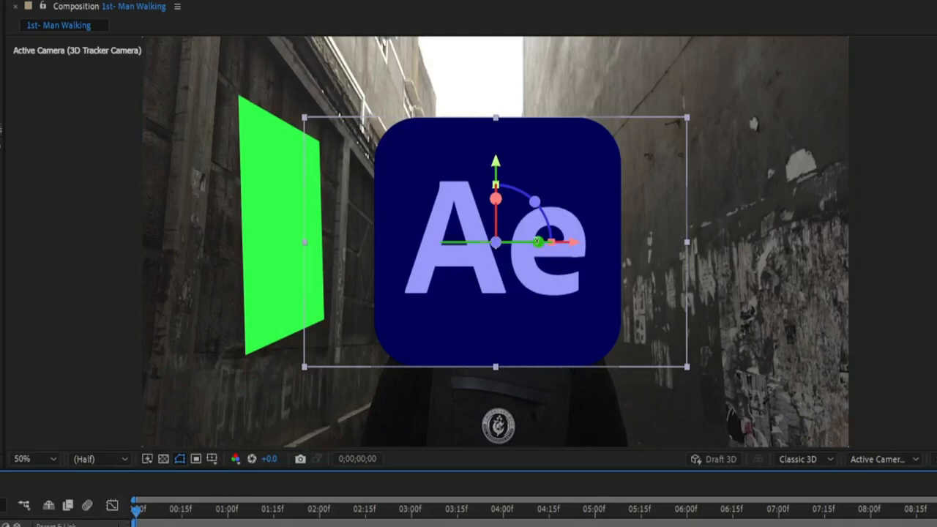
Rotate and move the logo to lie over the green solid on the left wall, and parent it to Track Solid 1
left_click_drag(537, 241, 314, 232)
left_click_drag(286, 199, 327, 273)
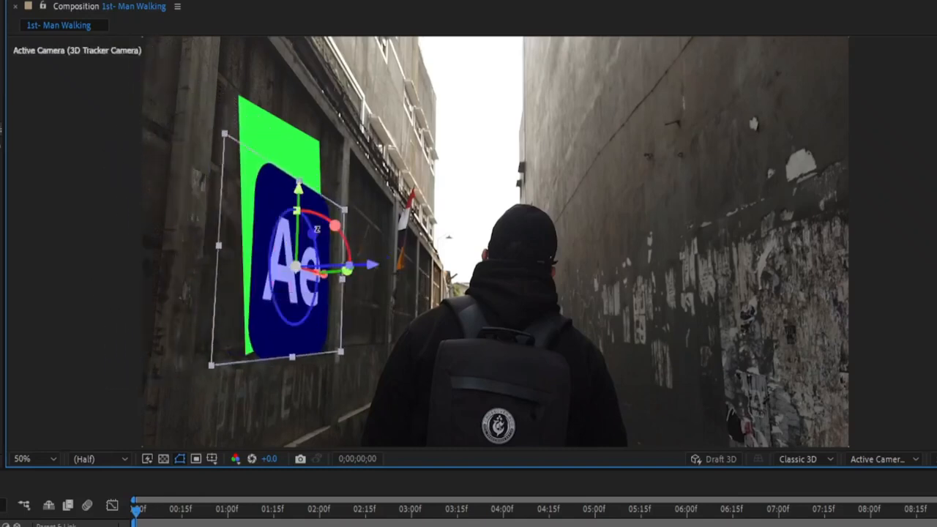
left_click_drag(312, 230, 316, 226)
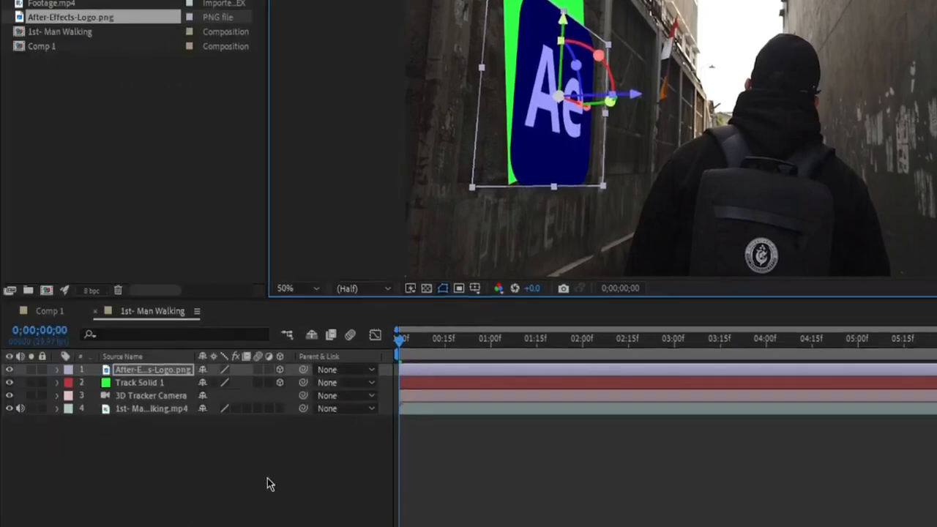
left_click(268, 479)
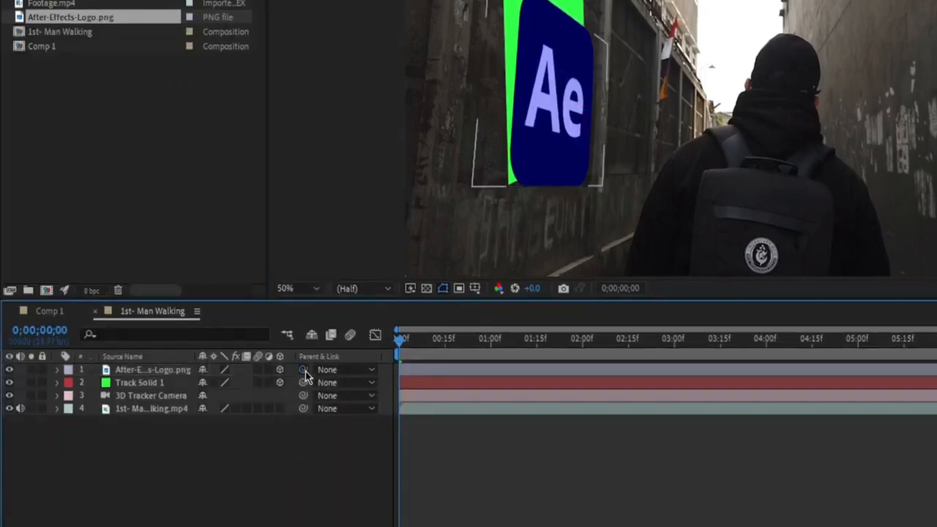
left_click_drag(304, 370, 182, 389)
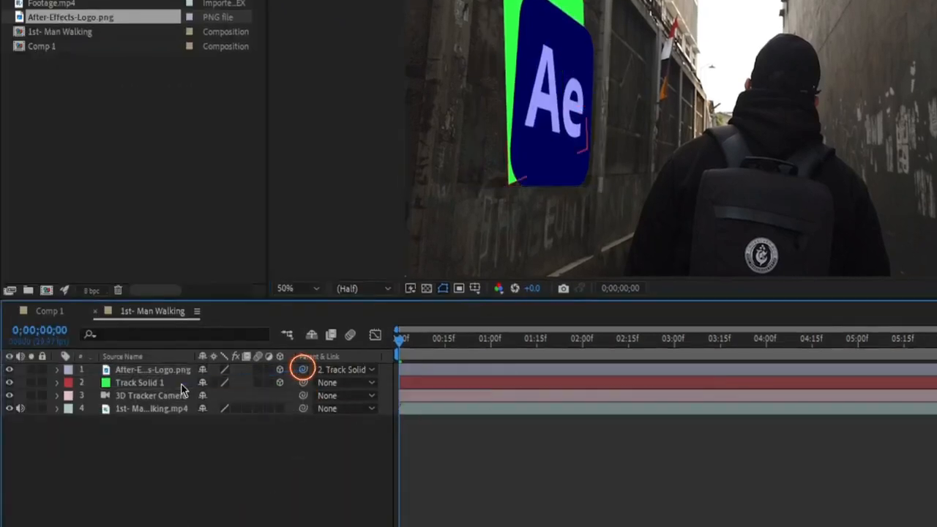
Hide the Track Solid 1 layer and preview the logo's tracking from the start of the composition
left_click(9, 382)
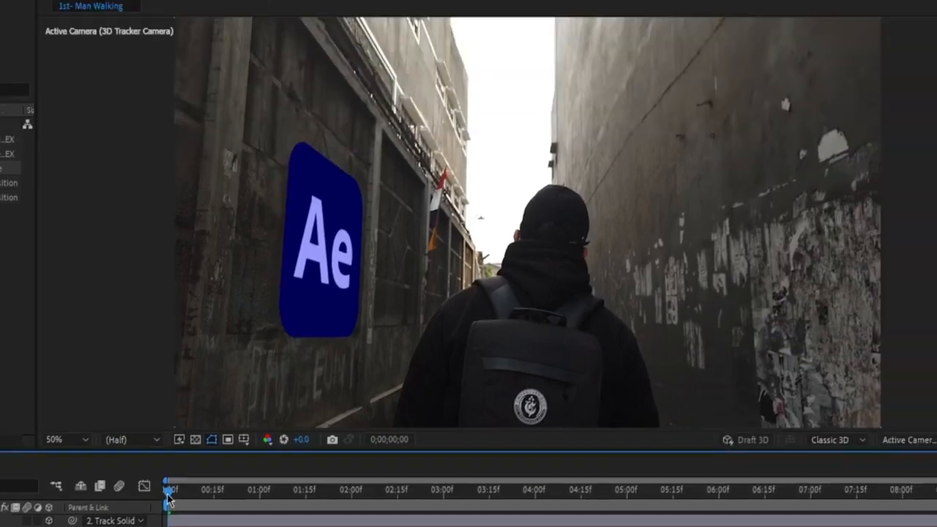
key("space")
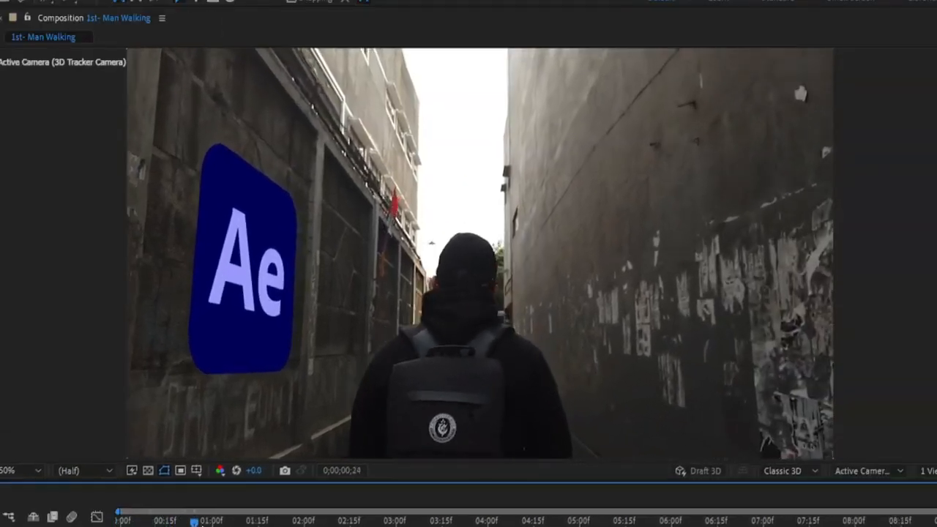
left_click_drag(319, 523, 138, 524)
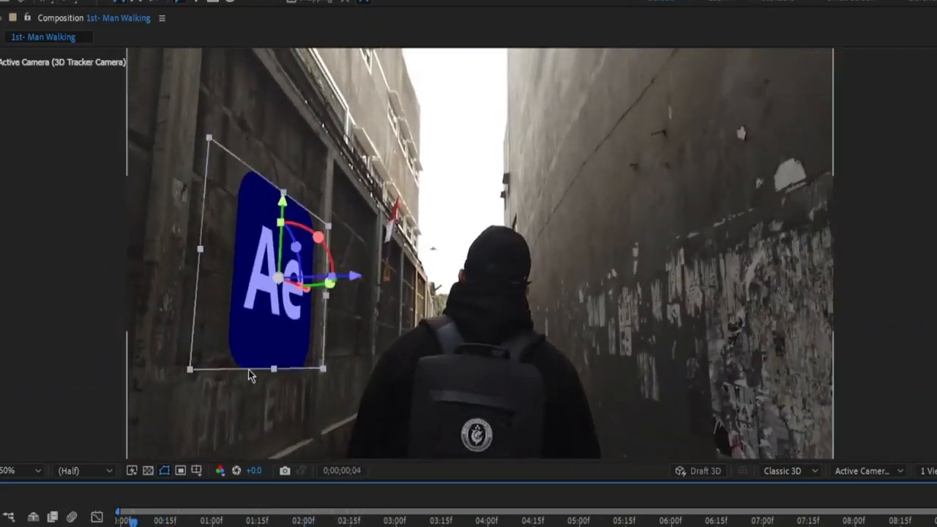
Adjust the logo's depth position against the alley's left wall and preview its tracking again
left_click_drag(344, 277, 268, 278)
left_click_drag(203, 279, 270, 273)
key("space")
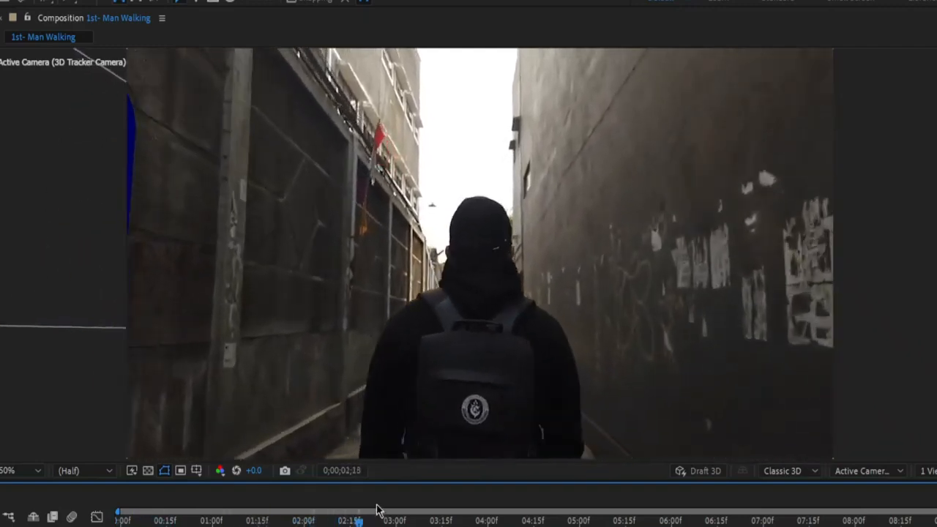
left_click_drag(360, 518, 116, 520)
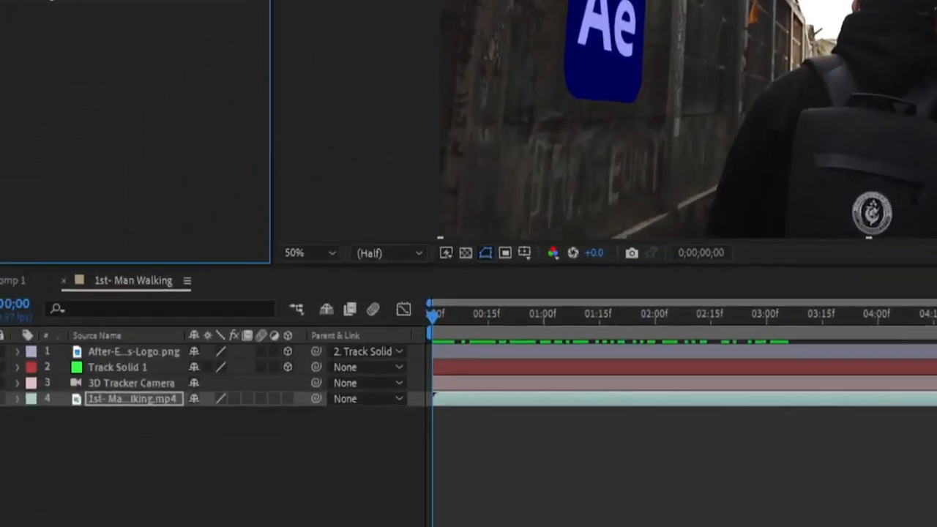
Create a text layer from the 3D Camera Tracker points on the alley's right wall
left_click(234, 399)
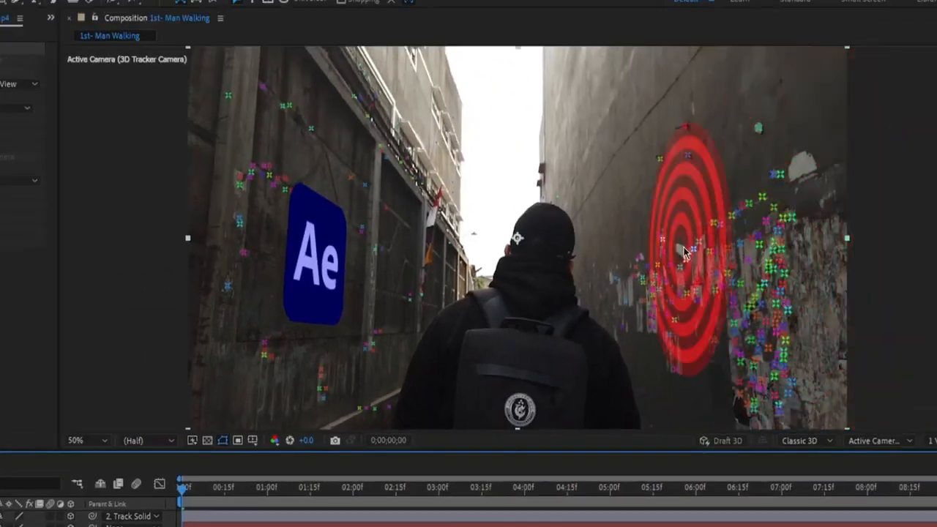
left_click(684, 253)
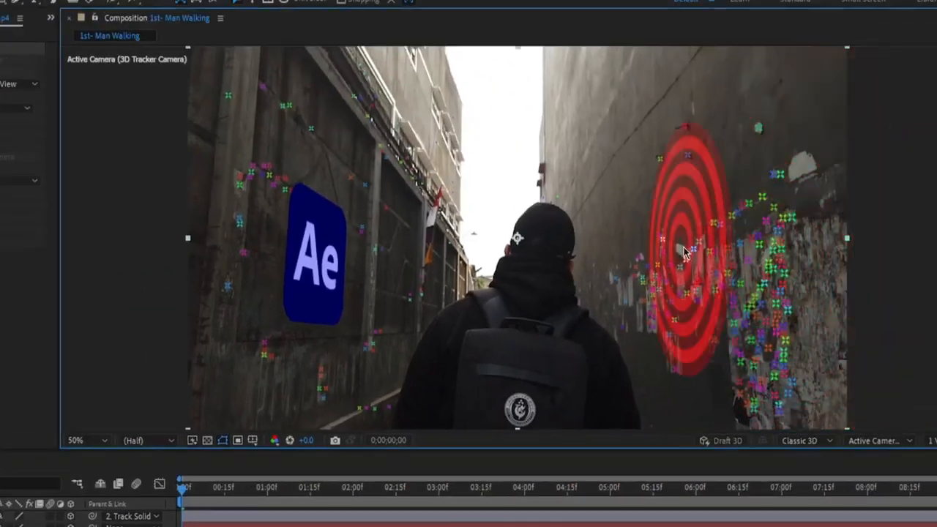
right_click(685, 252)
left_click(720, 257)
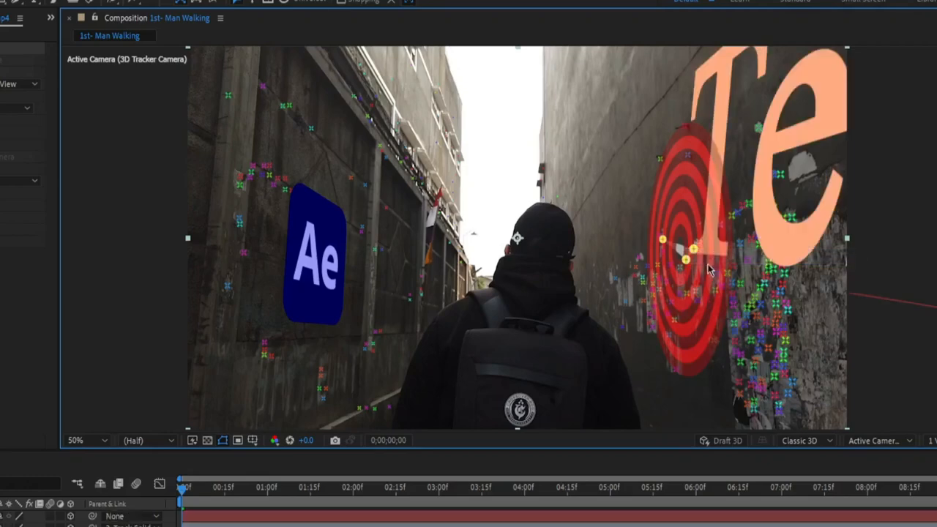
Set the wall text's font size to 3 px and change its wording to Track
double_click(840, 186)
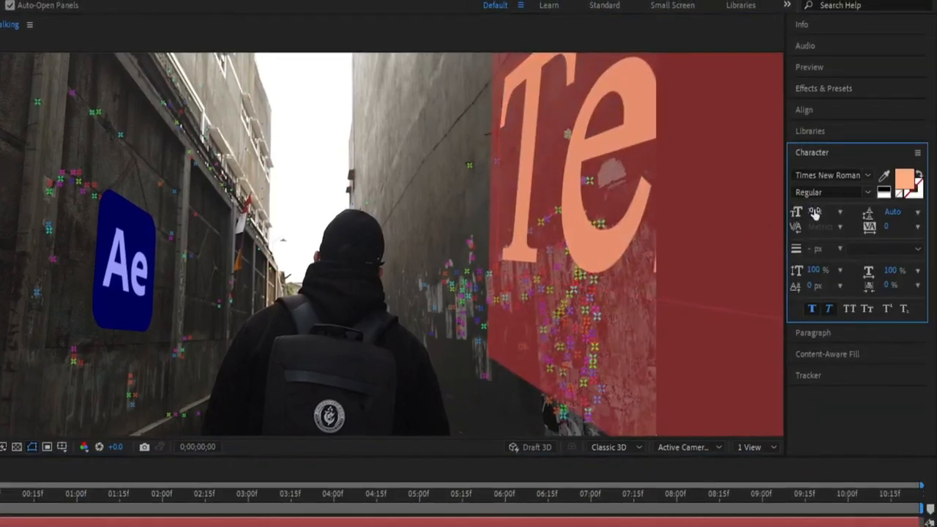
mouse_move(815, 211)
left_mouse_down()
mouse_move(786, 212)
mouse_move(726, 237)
left_mouse_up()
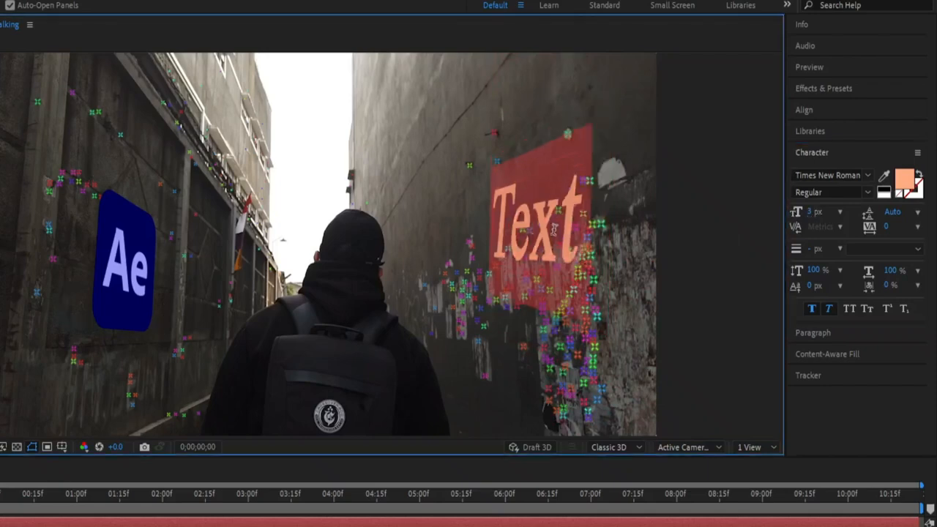
type("Track")
key("Escape")
Move the Track text lower along the right wall and scale it down to fit inside the frame
left_click_drag(505, 218, 510, 262)
key("s")
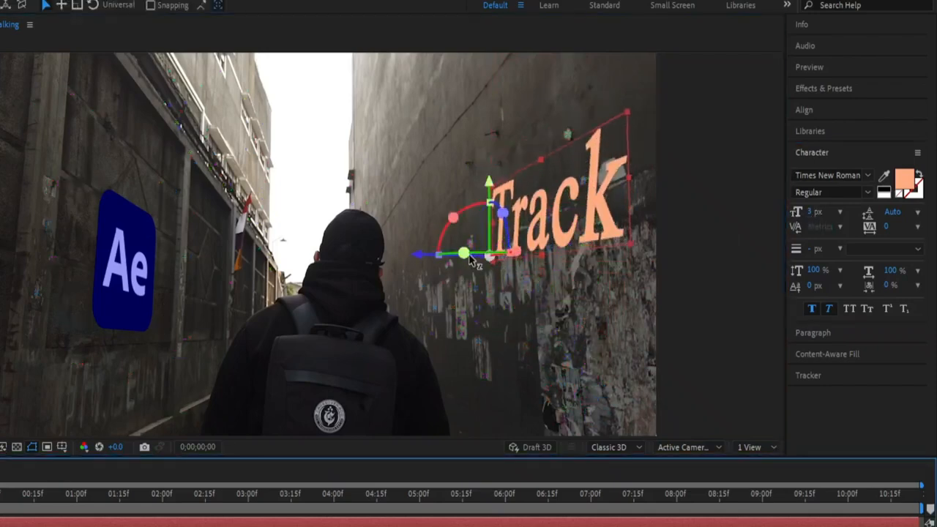
left_click_drag(420, 257, 441, 258)
left_click_drag(508, 185, 509, 222)
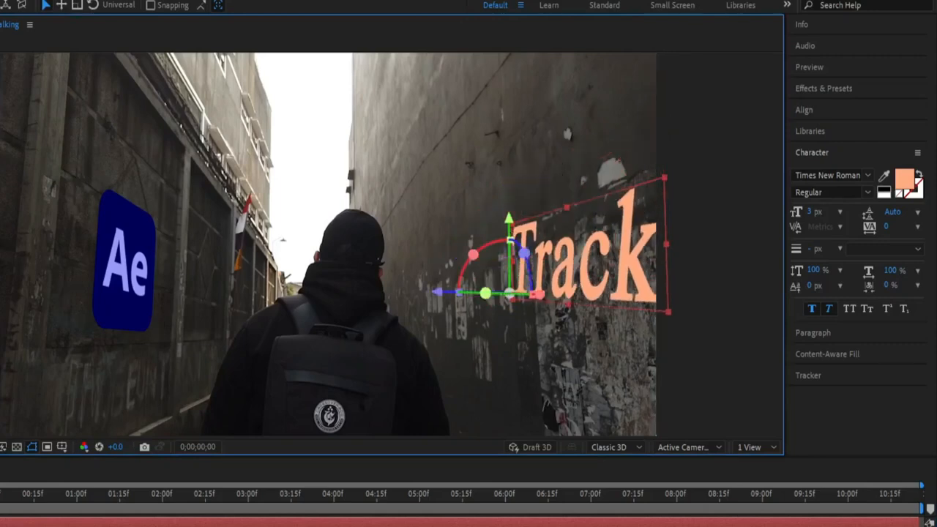
key("s")
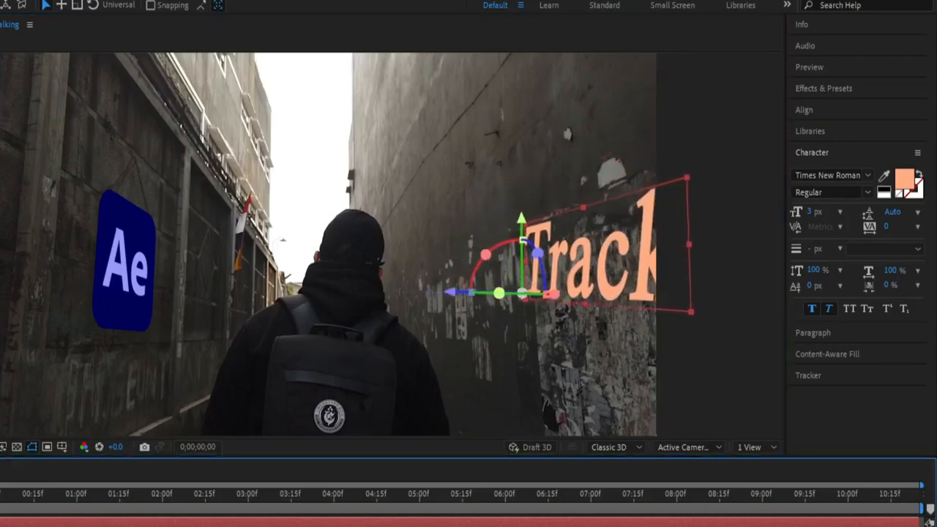
left_click_drag(6, 524, 139, 522)
Change the fill color of the Track text to yellow-orange, FFBA4E
left_click(549, 264)
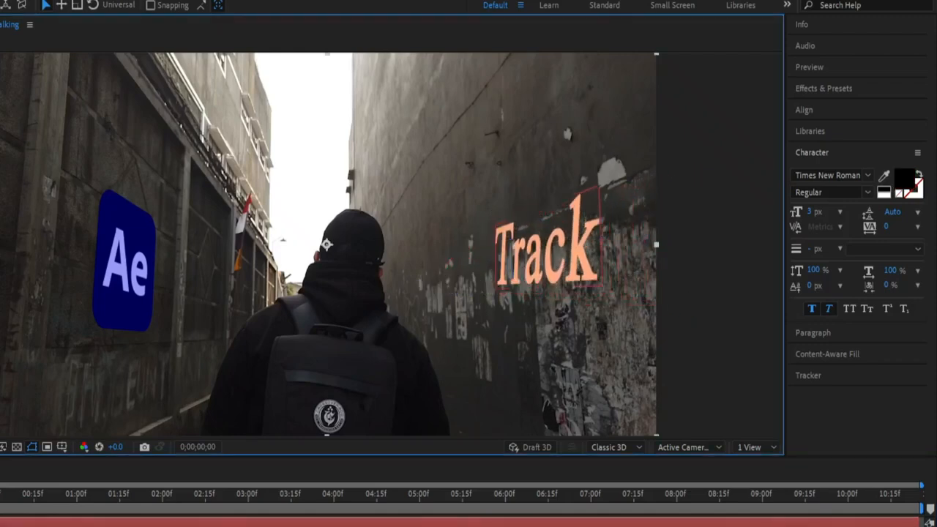
key("ctrl+z")
left_click(555, 258)
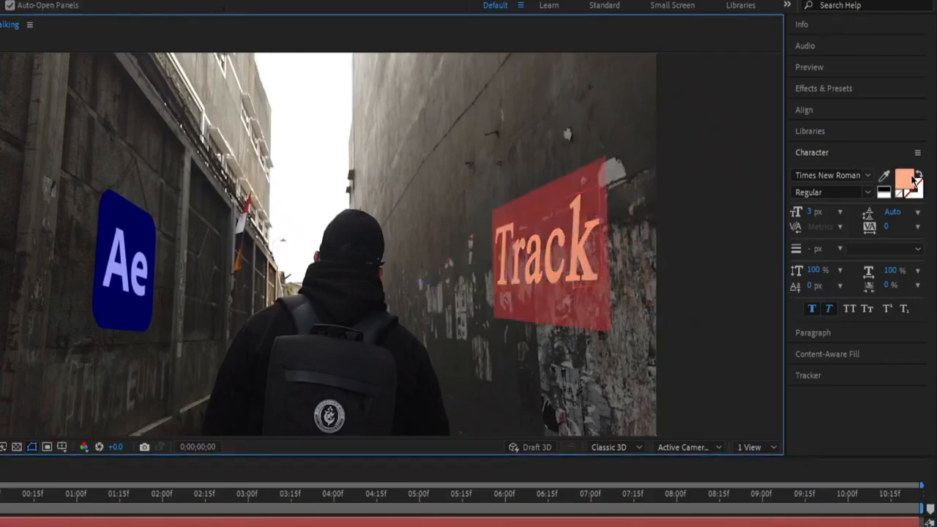
left_click(912, 178)
left_click_drag(322, 368, 280, 334)
left_click_drag(352, 497, 370, 500)
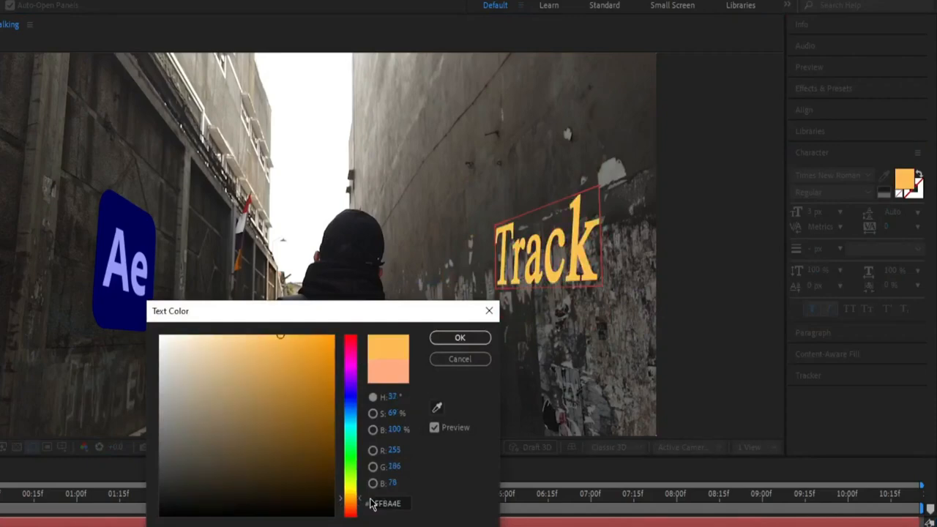
left_click(447, 339)
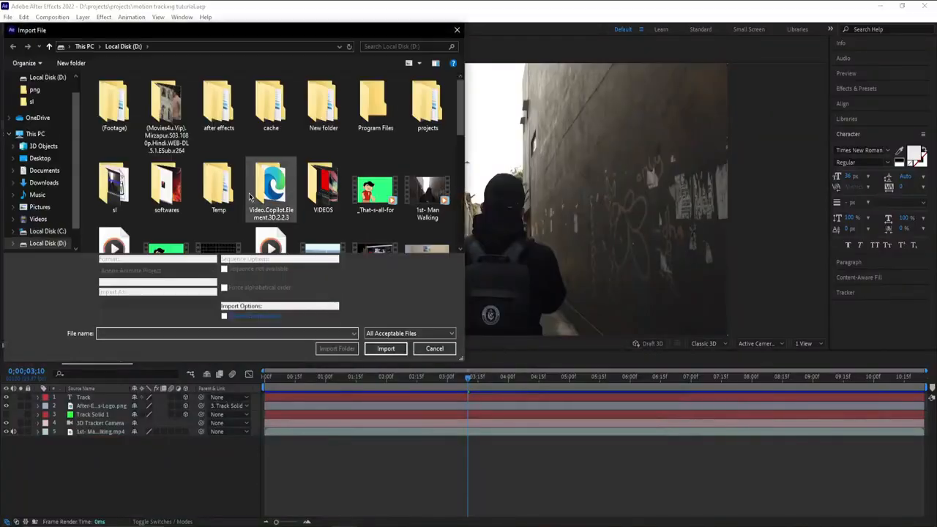
Import 4223458-uhd_3840_2160_30fps.mp4, create a composition from it, fit it to the viewer and preview the footage
scroll(293, 190, "down", 2)
double_click(316, 205)
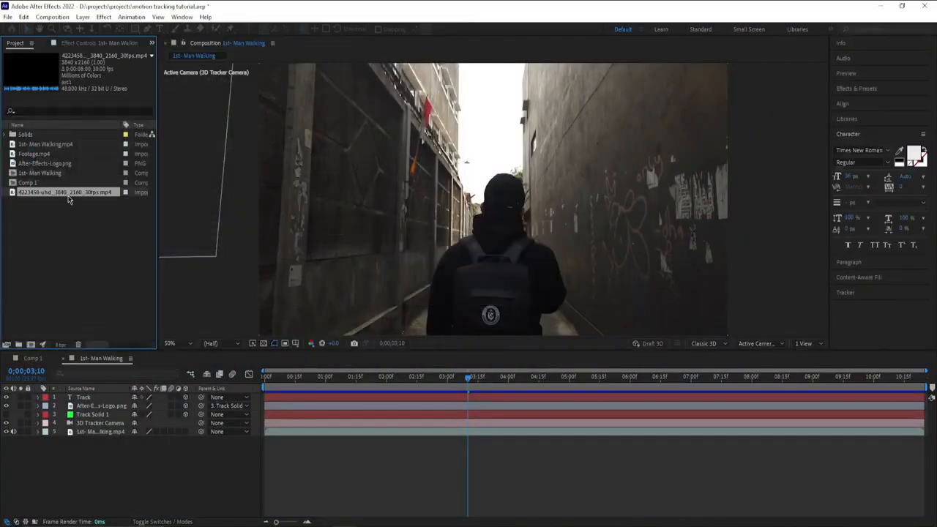
left_click_drag(74, 155, 49, 341)
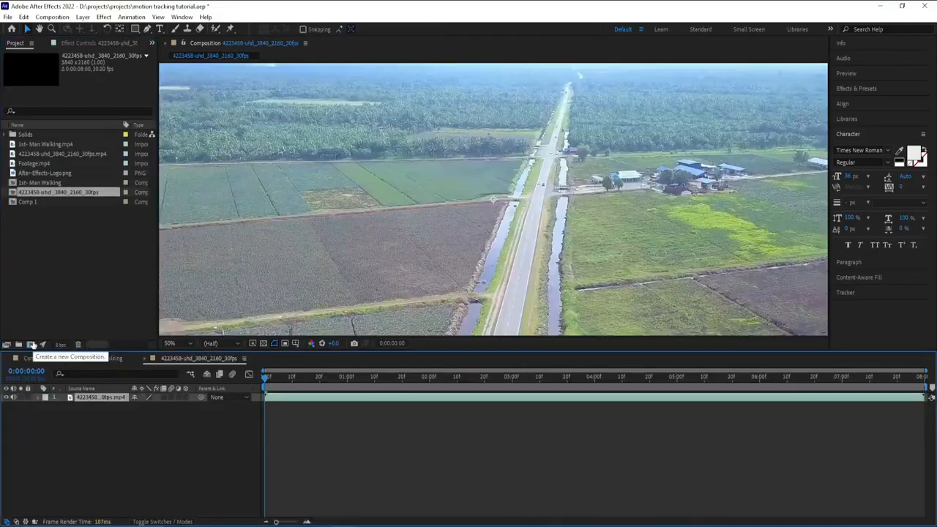
left_click(174, 343)
left_click(183, 162)
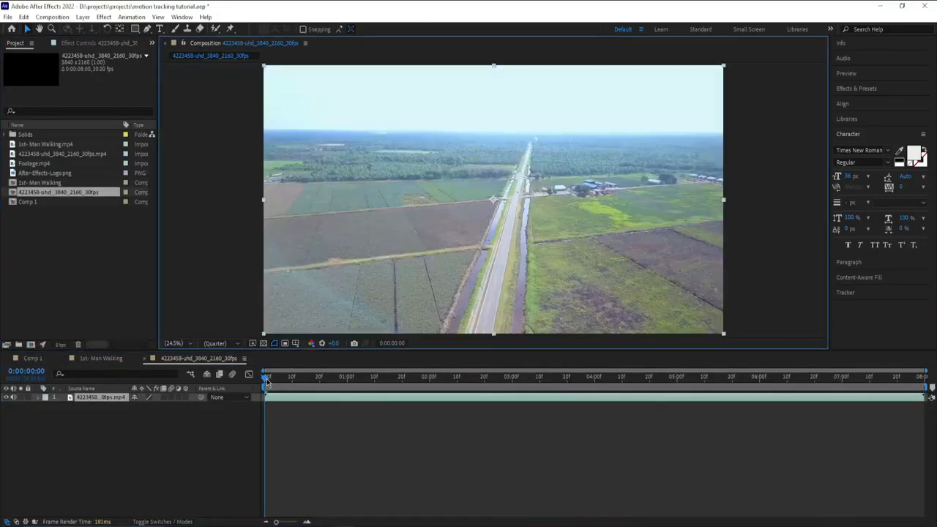
key("space")
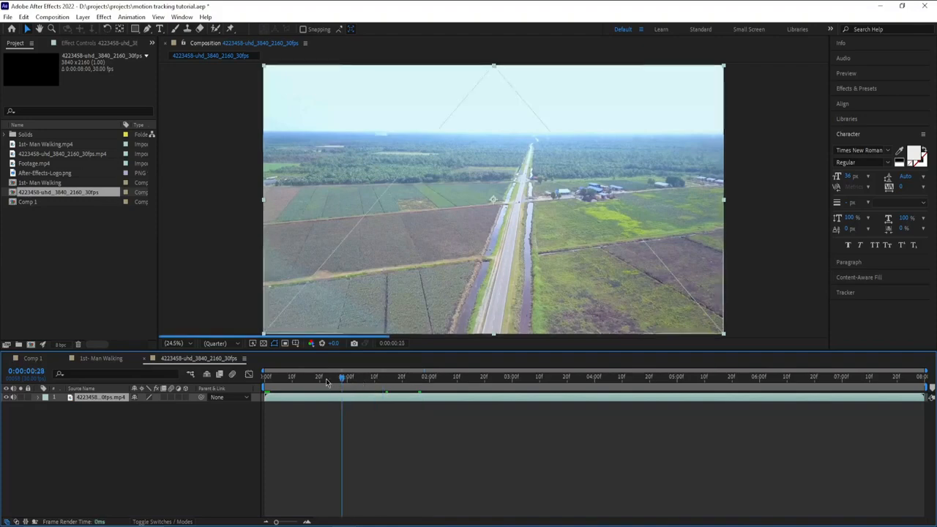
left_click_drag(284, 384, 251, 388)
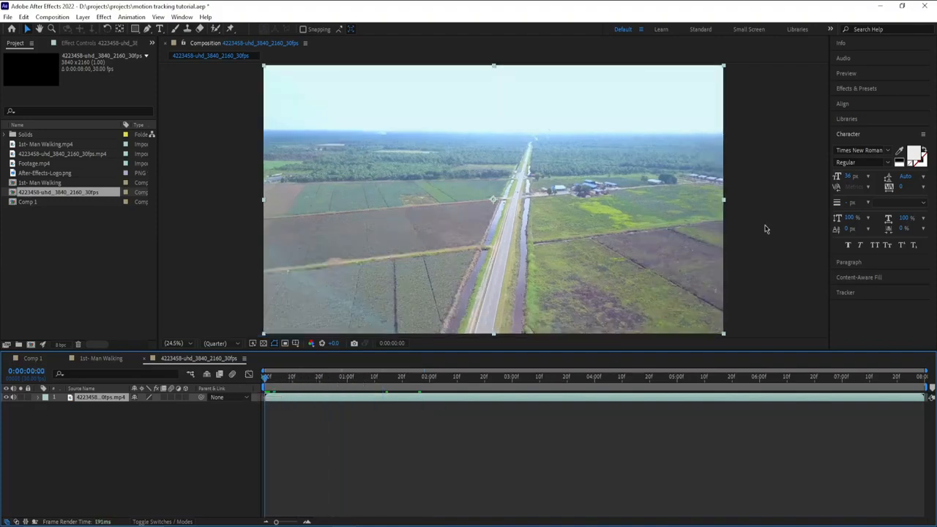
Apply the 3D Camera Tracker effect to the aerial road footage with Detailed Analysis enabled
left_click(847, 90)
left_click(861, 101)
type("3")
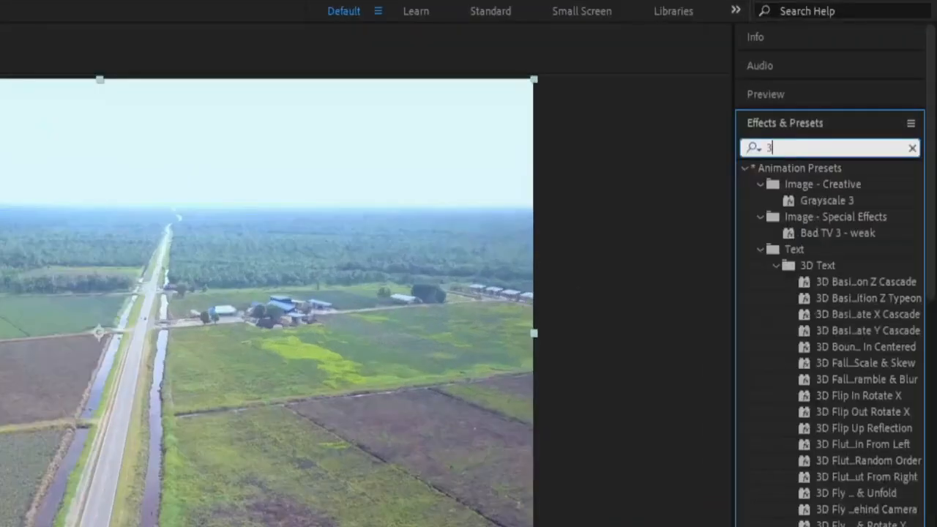
type("d ca")
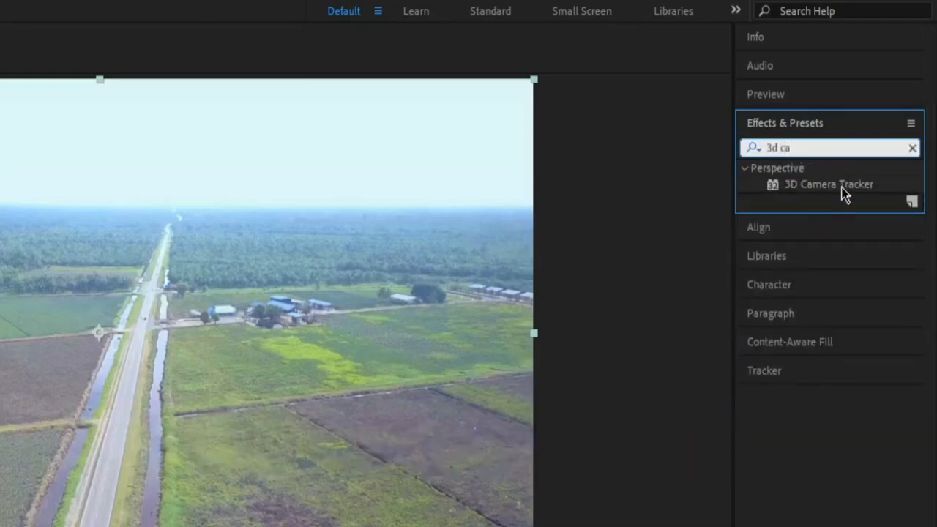
left_click_drag(842, 192, 155, 285)
left_click(23, 196)
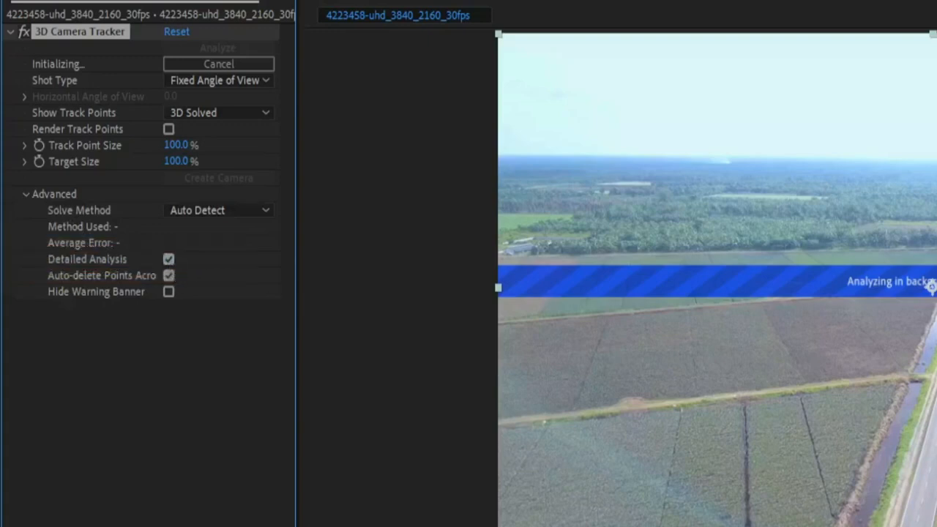
left_click(190, 375)
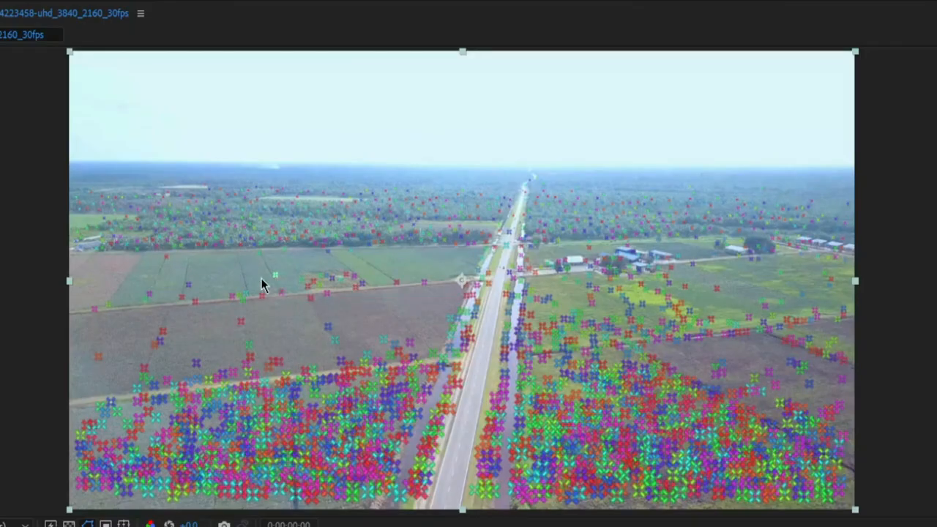
Create a solid and camera from the track points around the road's middle, and disable the footage's tracker effect
mouse_move(247, 273)
left_mouse_down()
mouse_move(659, 262)
mouse_move(299, 366)
mouse_move(266, 271)
mouse_move(253, 273)
left_mouse_up()
right_click(541, 300)
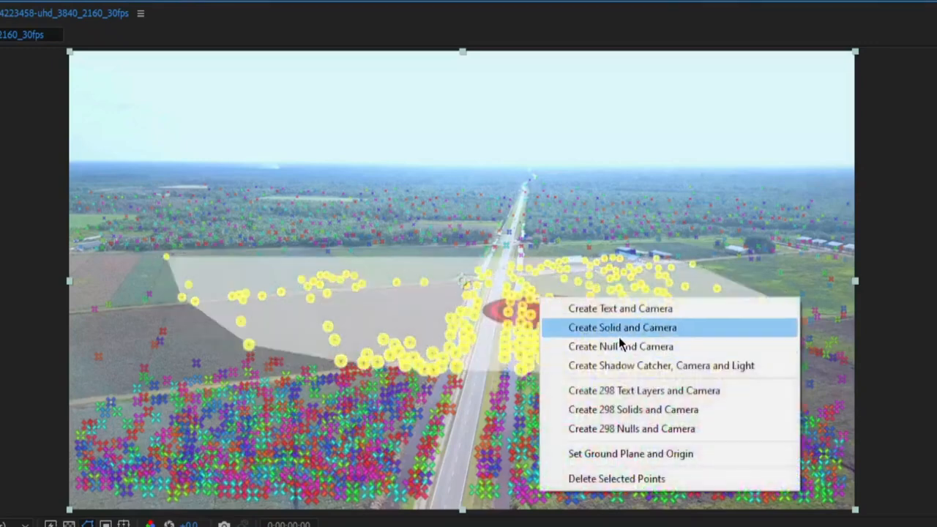
left_click(622, 336)
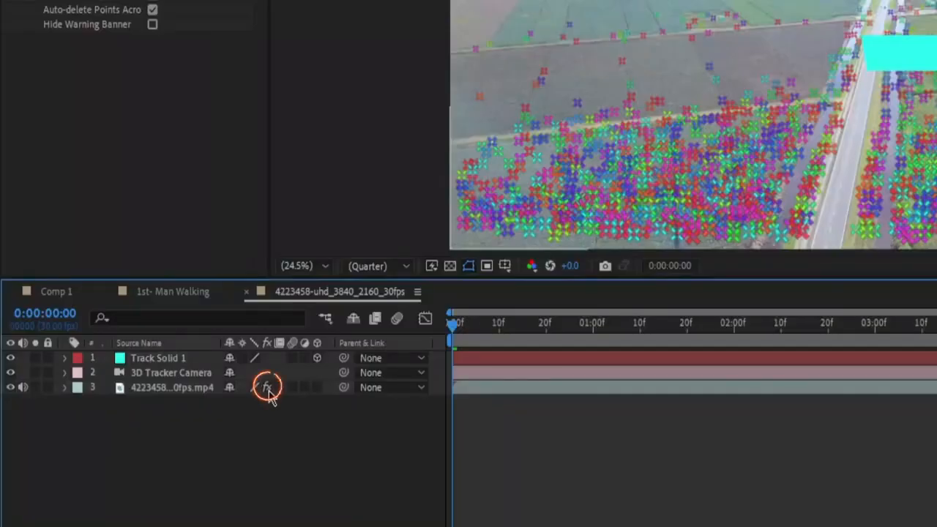
left_click(268, 388)
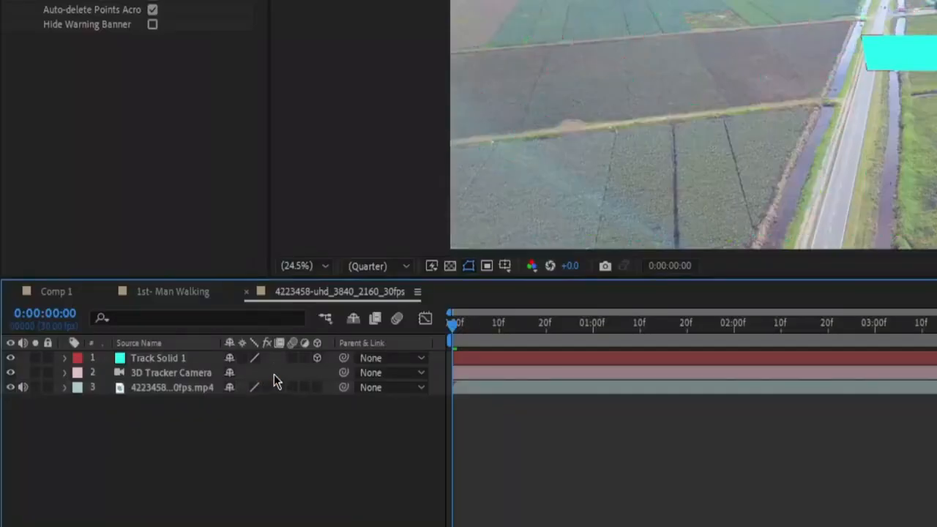
Rotate Track Solid 1 through its transform properties to align it with the fields beside the road
left_click(162, 359)
left_click(64, 360)
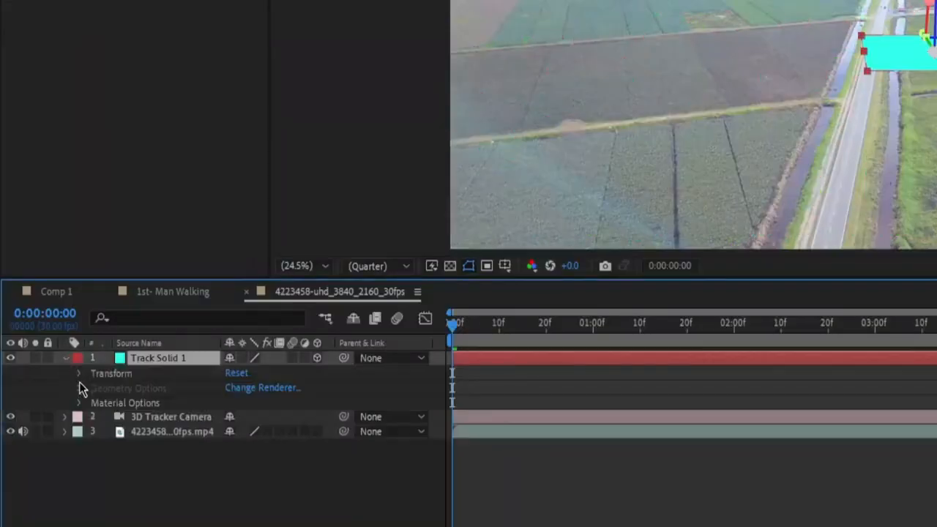
left_click(79, 374)
left_click_drag(242, 461, 244, 448)
left_click(161, 359)
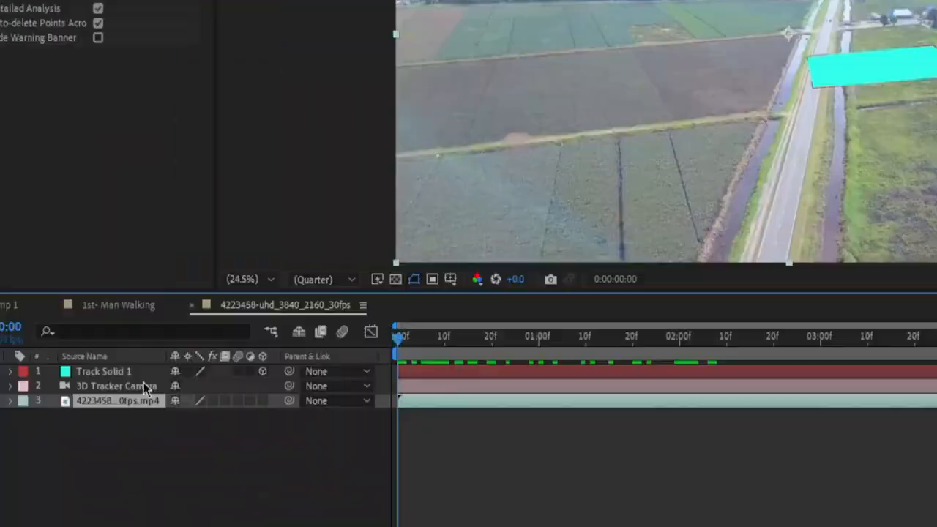
Add a new black solid named element, 3840 by 2160 px, to the aerial footage composition
right_click(167, 418)
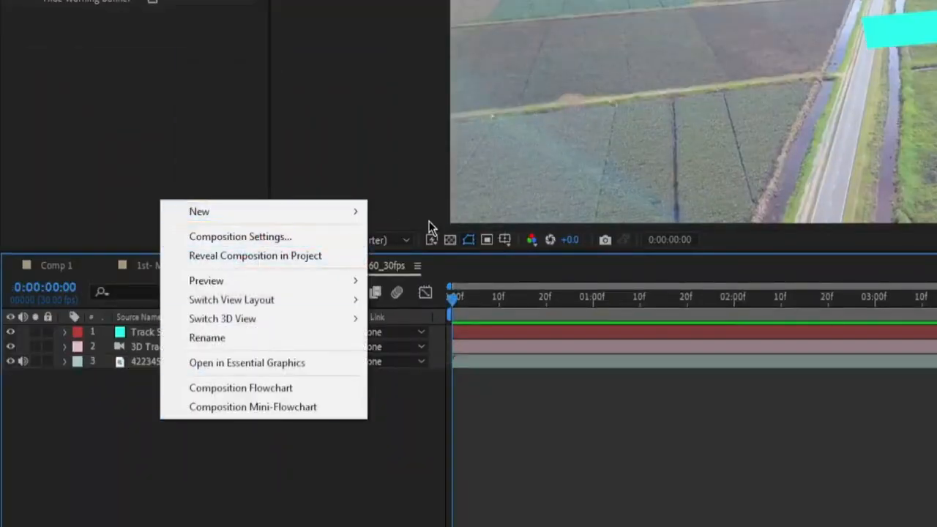
mouse_move(334, 213)
left_click(397, 254)
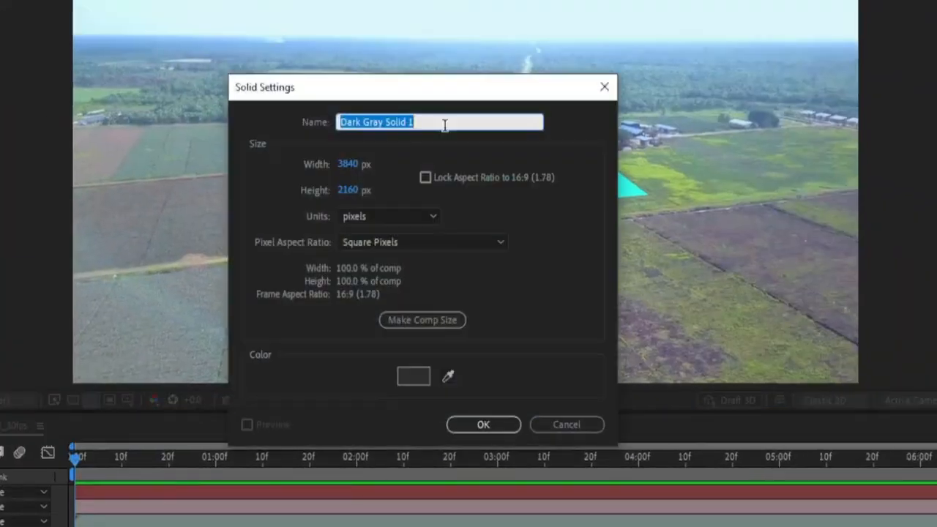
type("element")
left_click(414, 375)
type("000000")
left_click(378, 171)
left_click(457, 424)
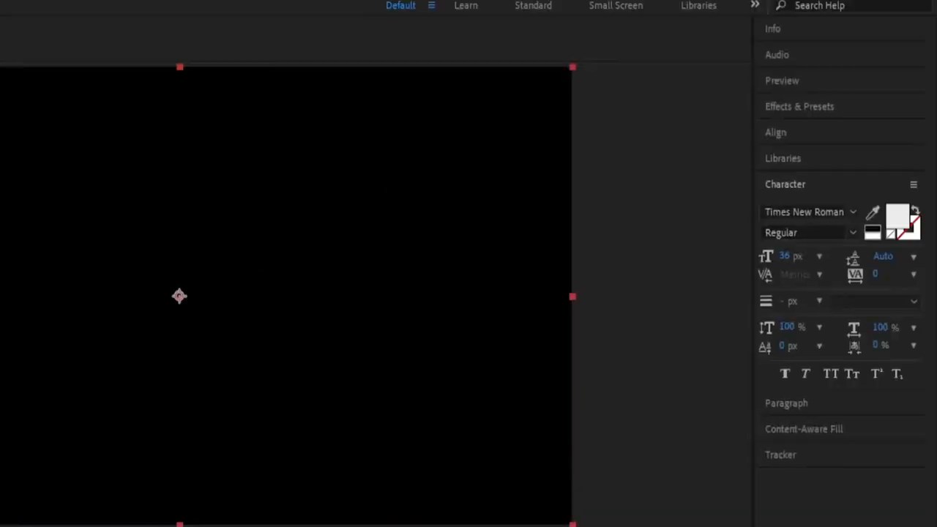
Apply the Video Copilot Element effect to the element solid
left_click(799, 106)
type("elem")
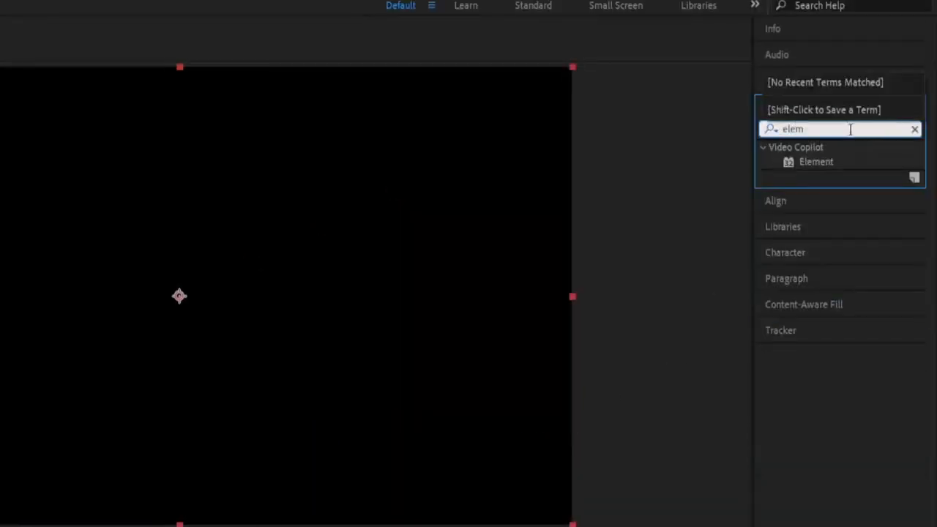
left_click_drag(831, 172, 253, 314)
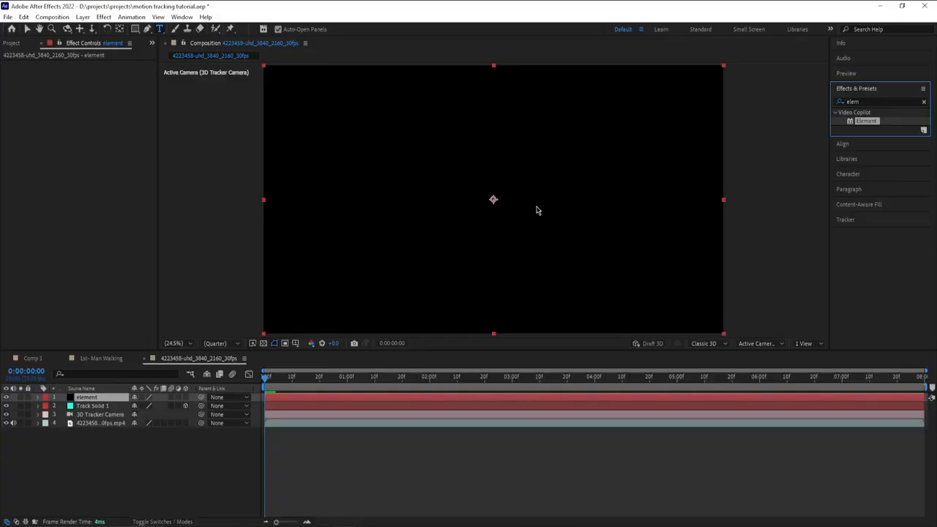
Add a text layer reading 3D Text over the fields and assign it as Path Layer 1 in Element's custom text and masks
left_click(159, 29)
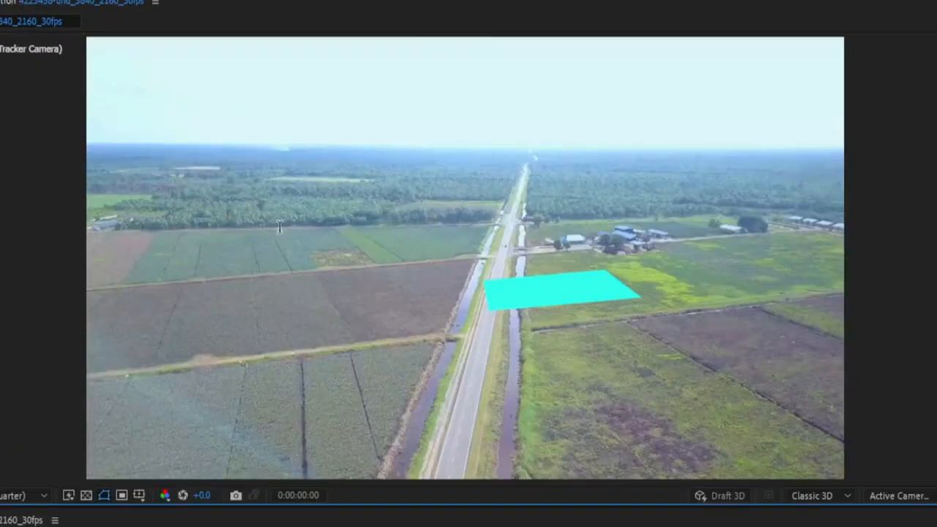
left_click(170, 364)
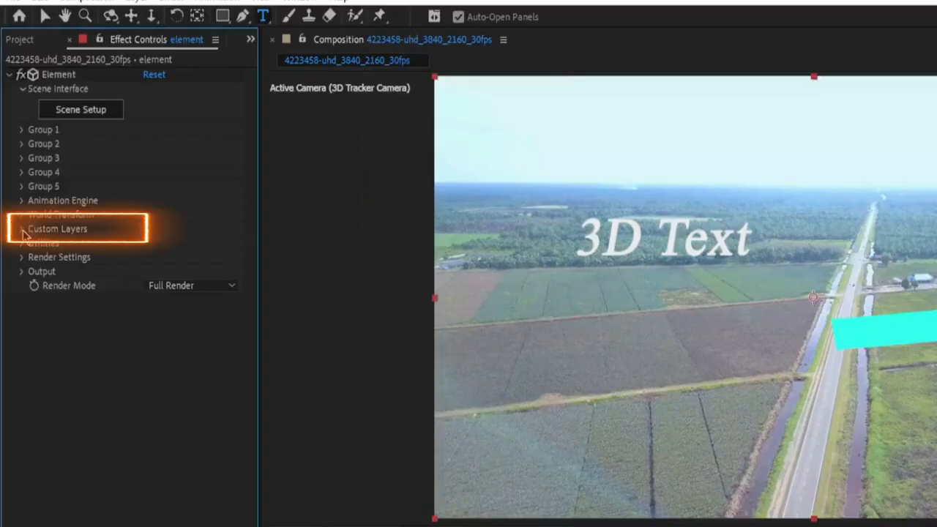
left_click(25, 229)
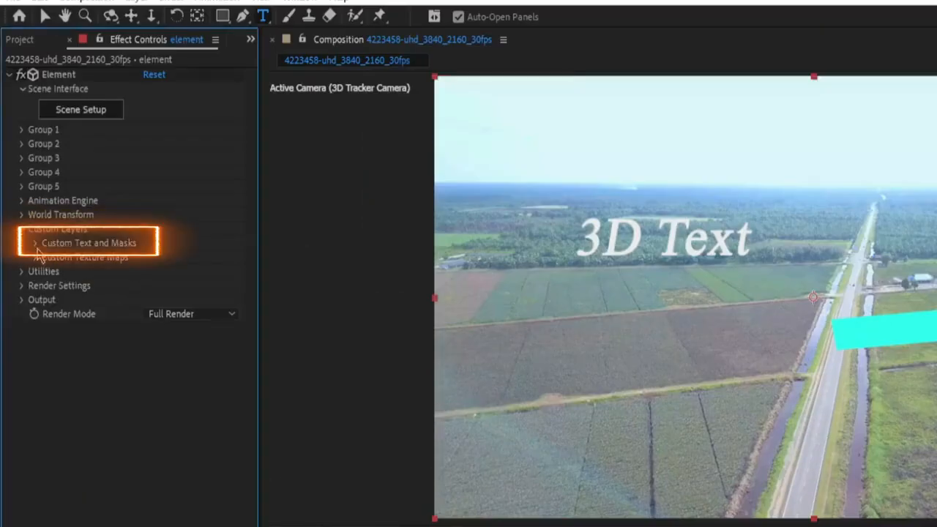
left_click(35, 243)
left_click(165, 257)
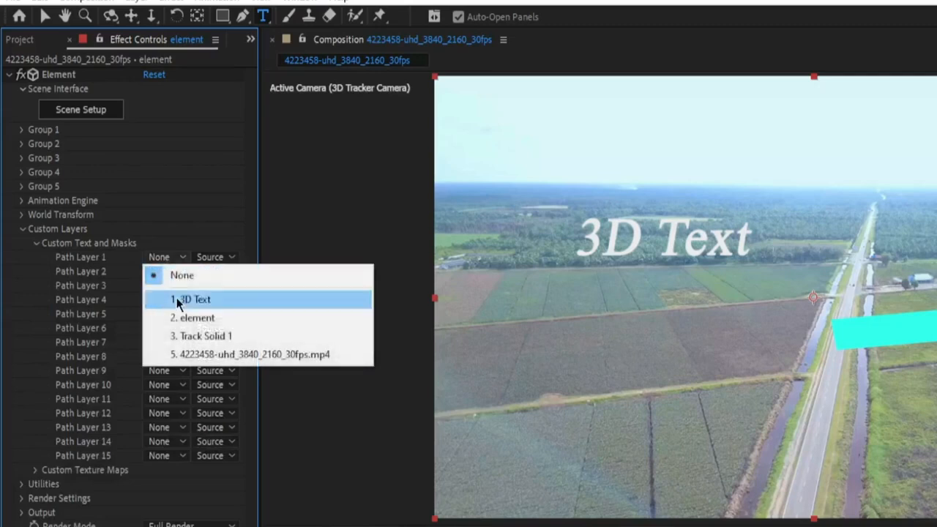
left_click(177, 302)
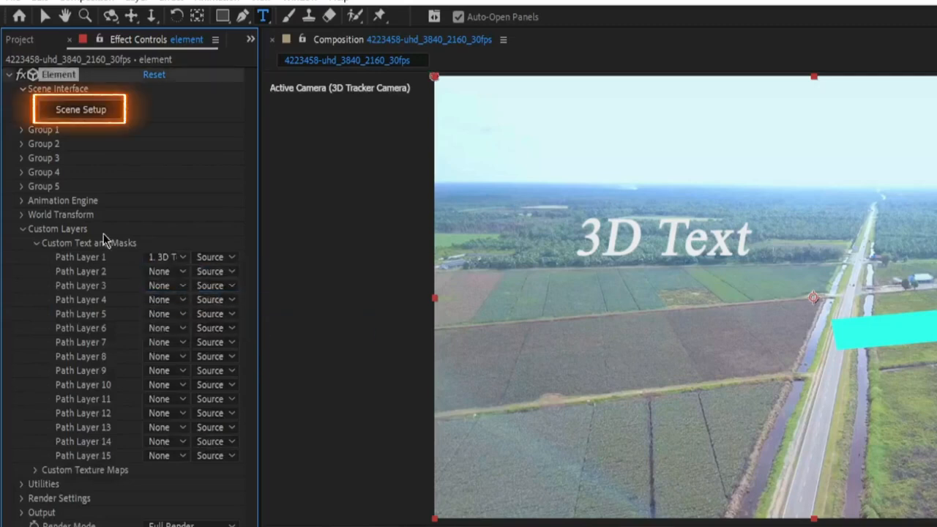
Extrude the custom text path in Element's Scene Setup and enable Disable Environment for the extrusion model
left_click(82, 117)
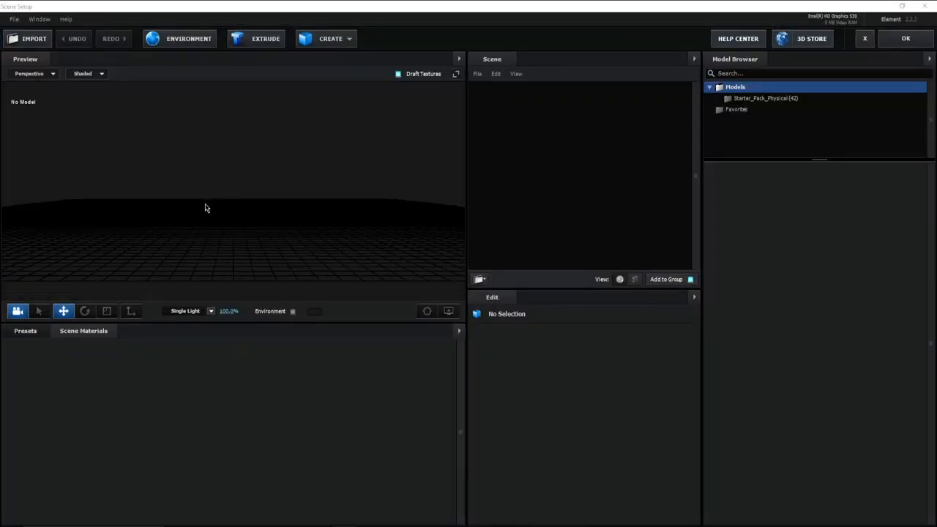
left_click_drag(205, 208, 255, 264)
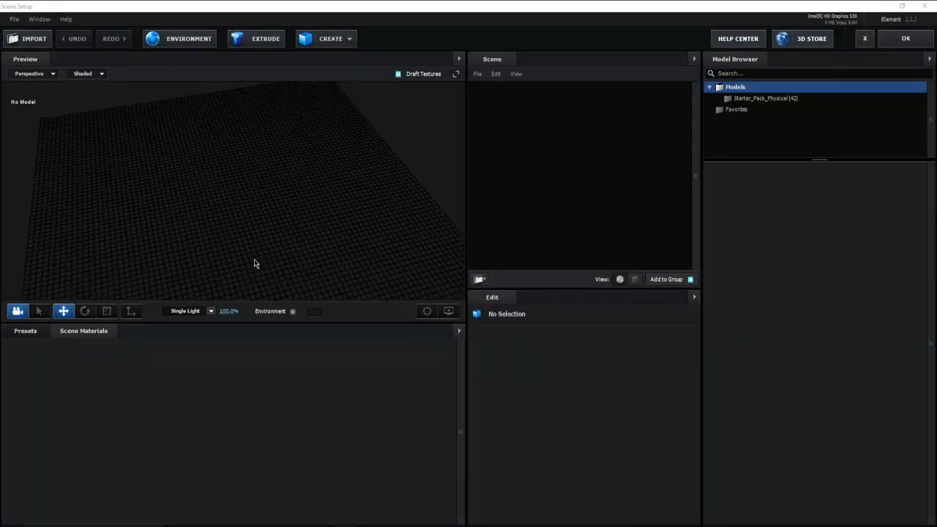
left_click(260, 38)
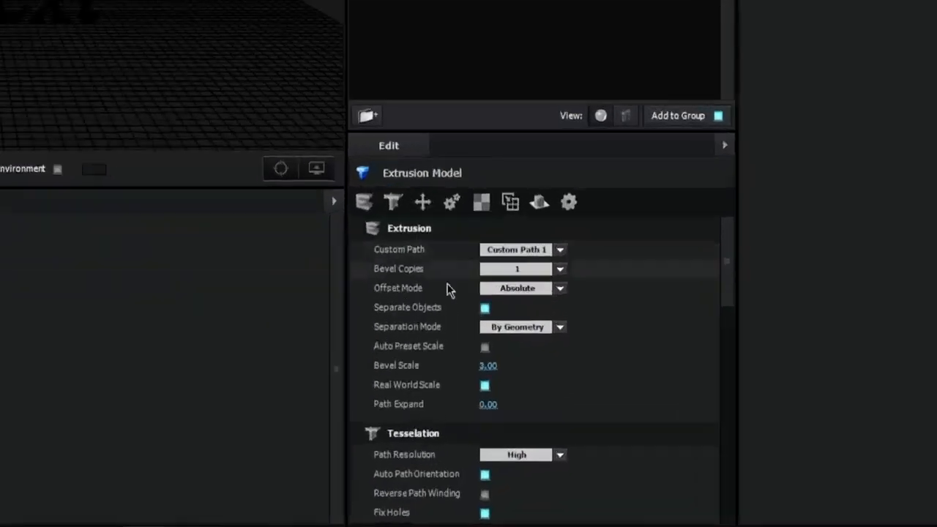
left_click(445, 192)
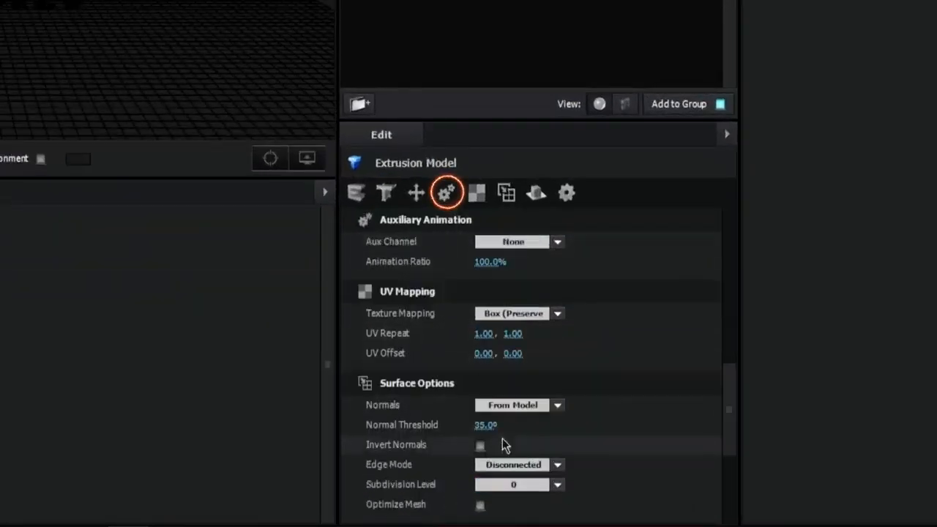
scroll(498, 410, "down", 1)
scroll(480, 492, "down", 1)
left_click(480, 456)
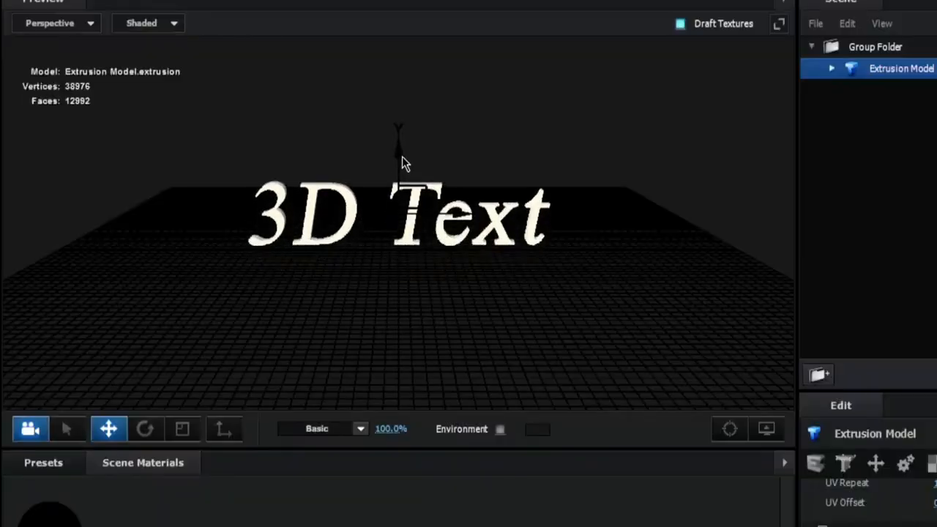
Increase the extrusion depth of the 3D text so the letters are thicker
left_click_drag(402, 158, 575, 320)
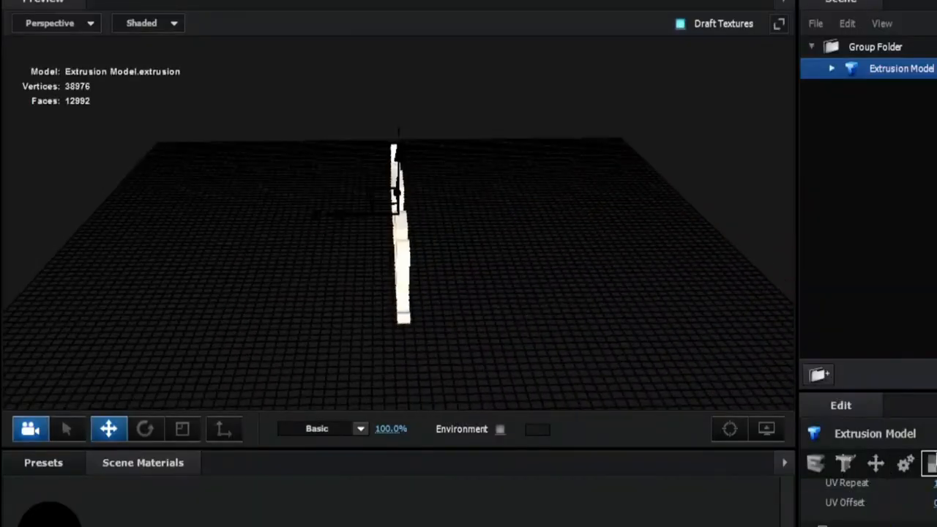
left_click(817, 464)
left_click_drag(715, 458, 800, 458)
left_click_drag(376, 136, 222, 101)
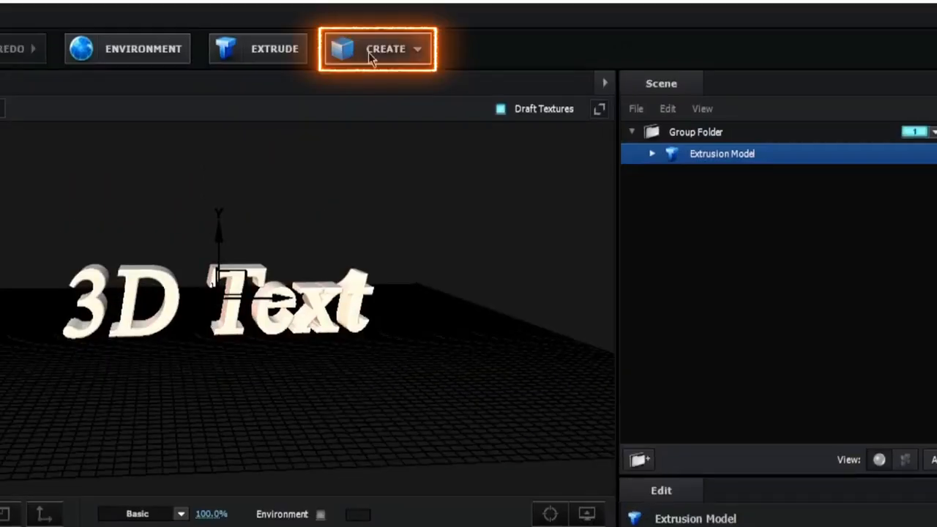
Create a plane model under the text and set its XY size to 25 by 25
left_click(370, 51)
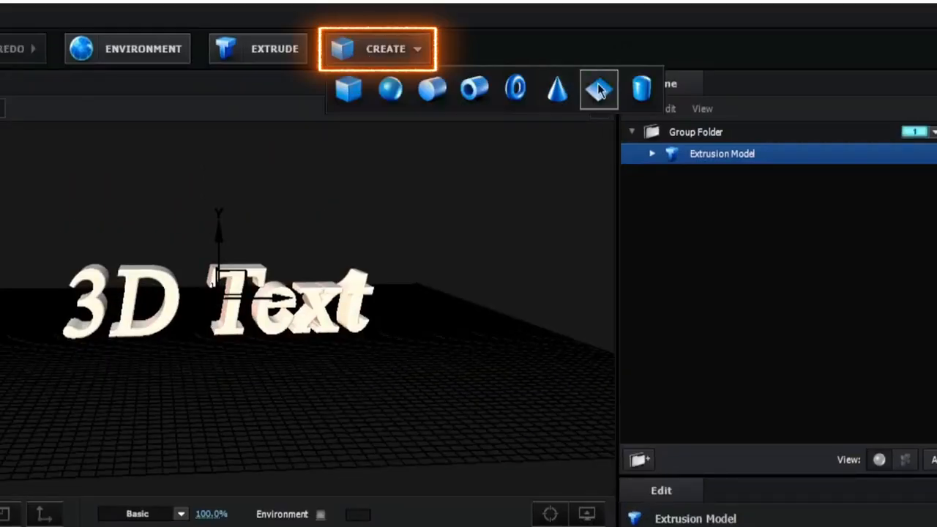
left_click(598, 89)
type("25")
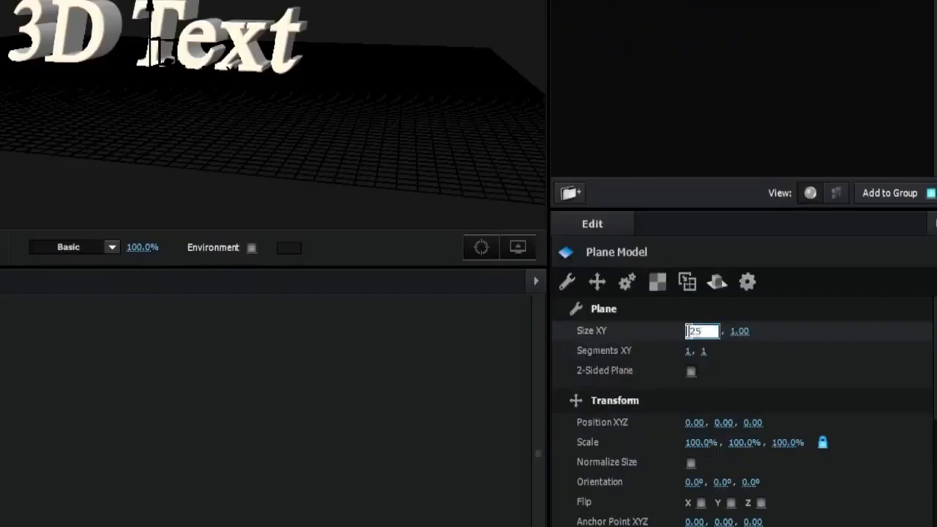
key("Return")
key("Return")
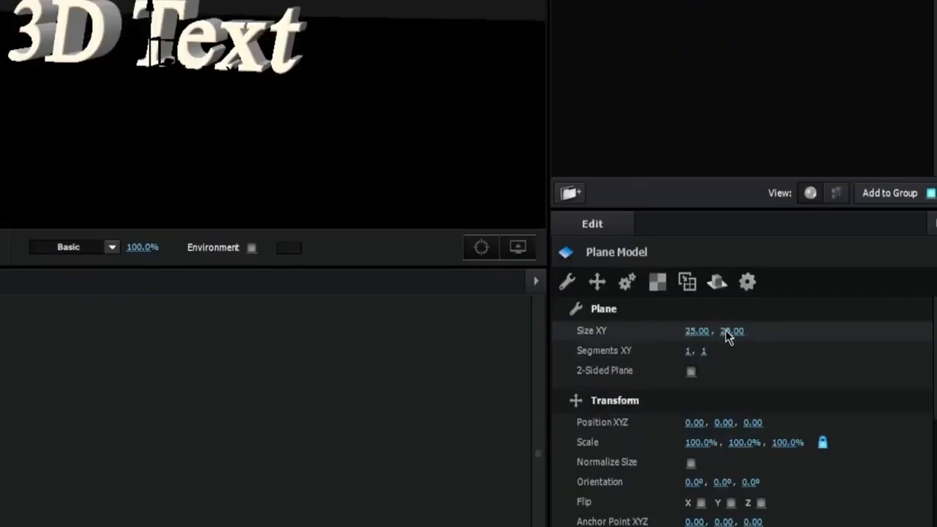
Enable Disable Environment in the plane model's reflect mode settings
left_click(657, 284)
left_click(635, 285)
scroll(691, 454, "down", 2)
scroll(692, 468, "down", 1)
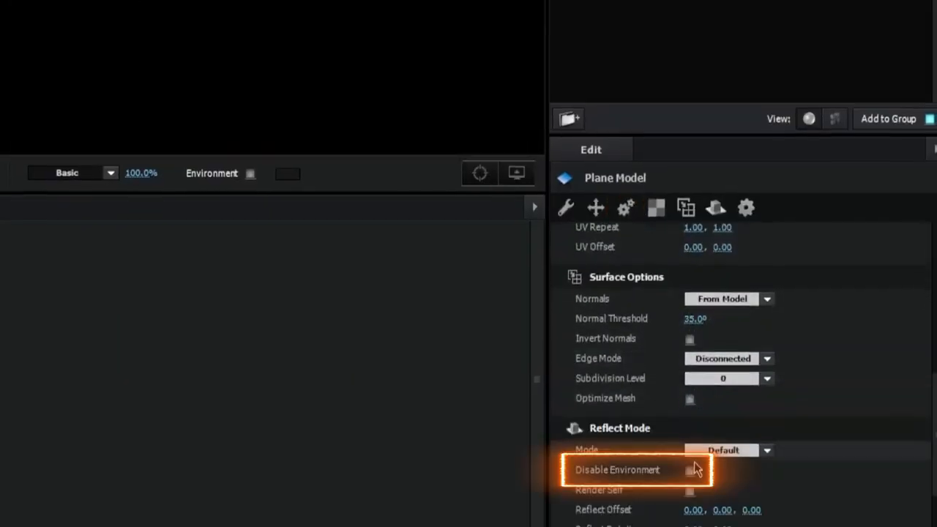
left_click(690, 468)
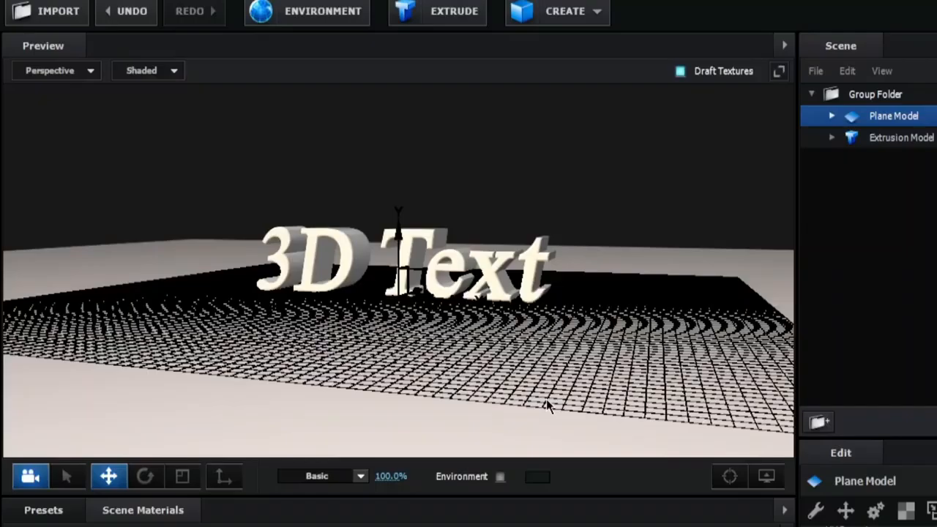
left_click_drag(547, 401, 582, 399)
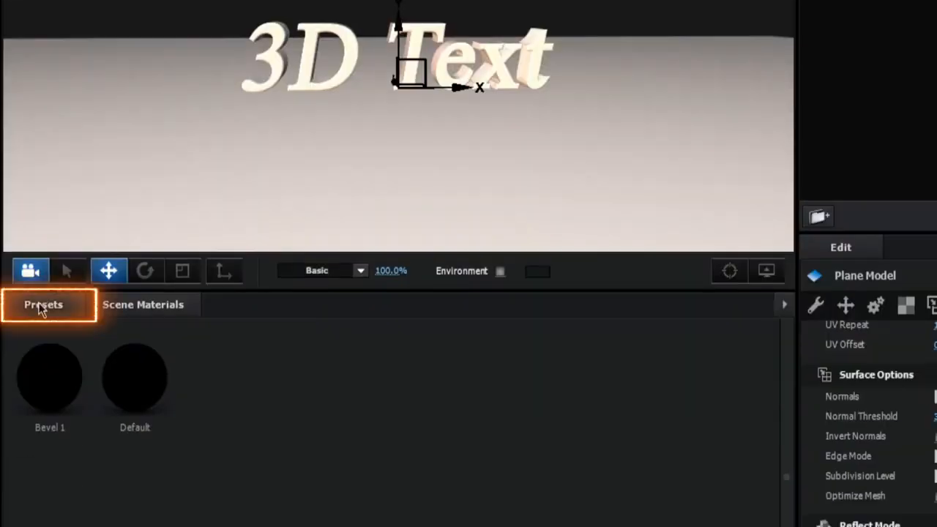
Apply a metallic bevel preset from the Physical collection to the extruded text and accept the Element scene setup
left_click(43, 511)
left_click(73, 348)
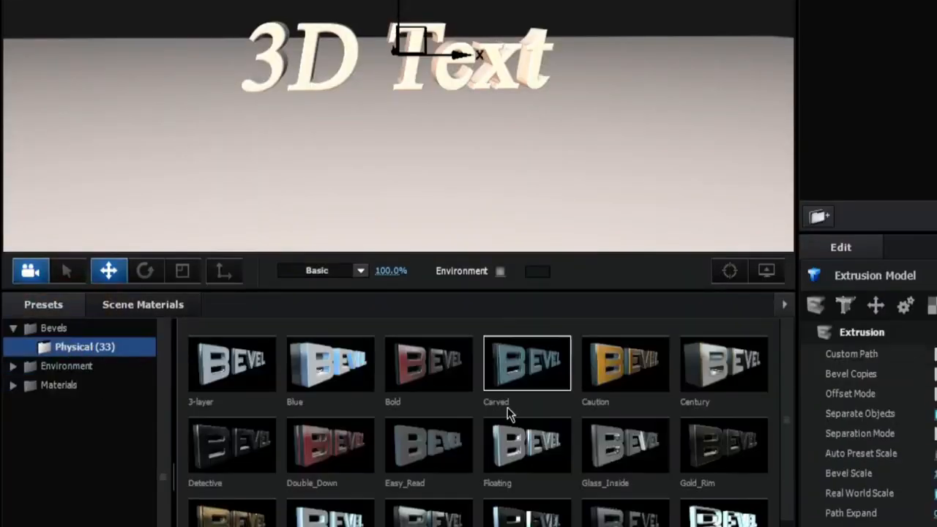
scroll(523, 445, "down", 2)
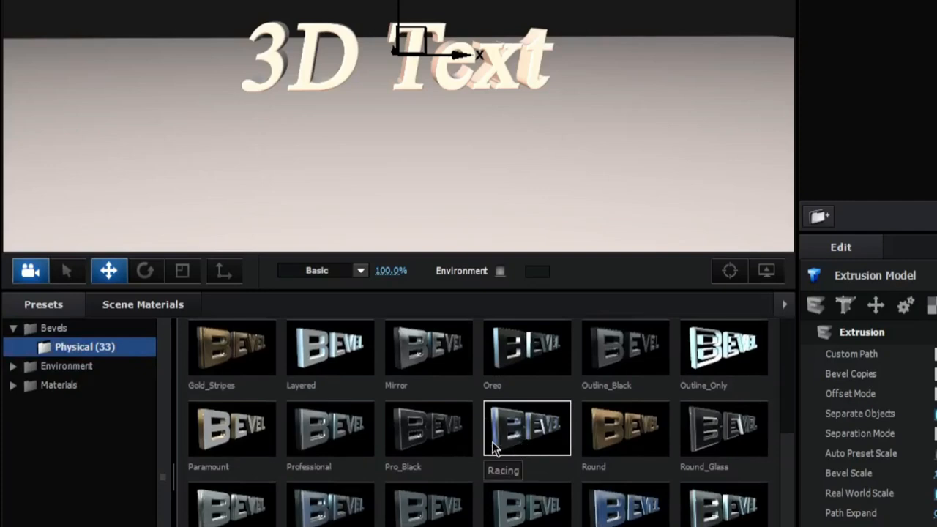
scroll(492, 448, "up", 2)
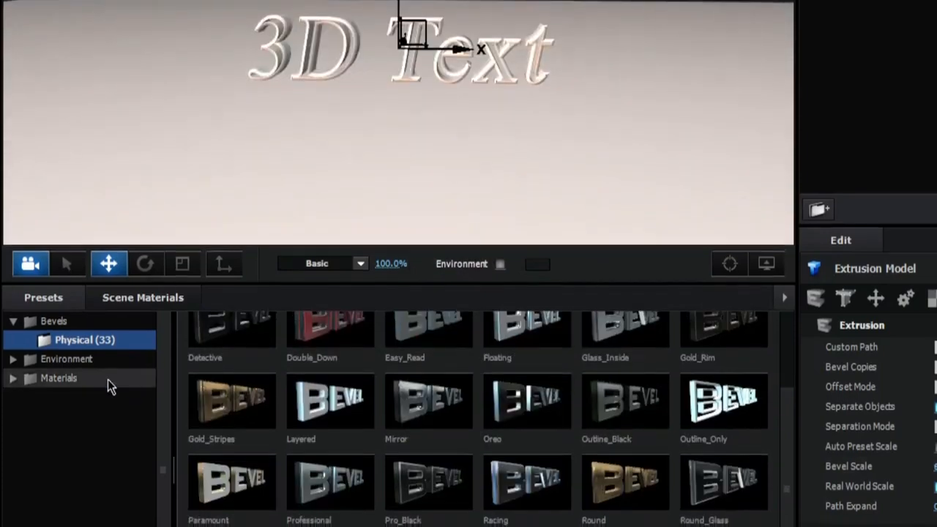
left_click(110, 385)
left_click(115, 385)
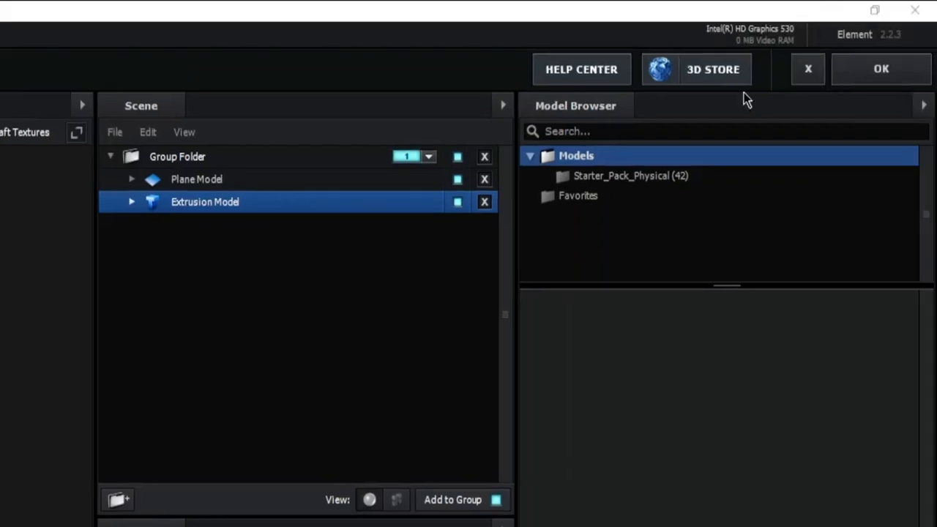
left_click(853, 68)
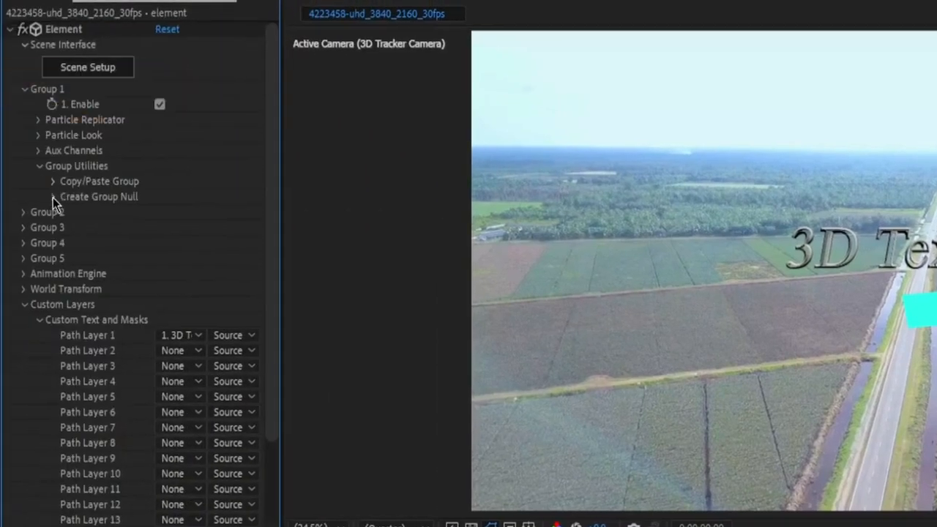
Create a null for Element's Group 1 and paste Track Solid 1's position onto it
left_click(53, 196)
left_click(99, 217)
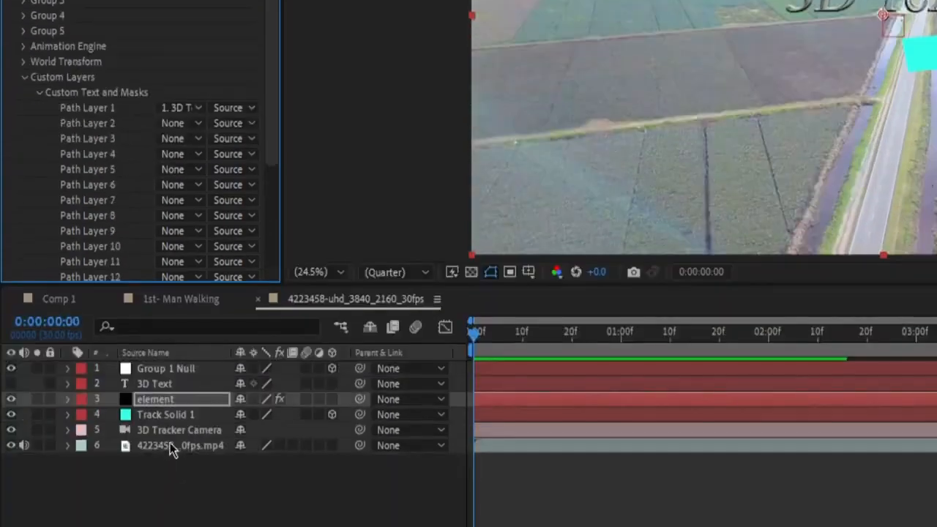
left_click(166, 414)
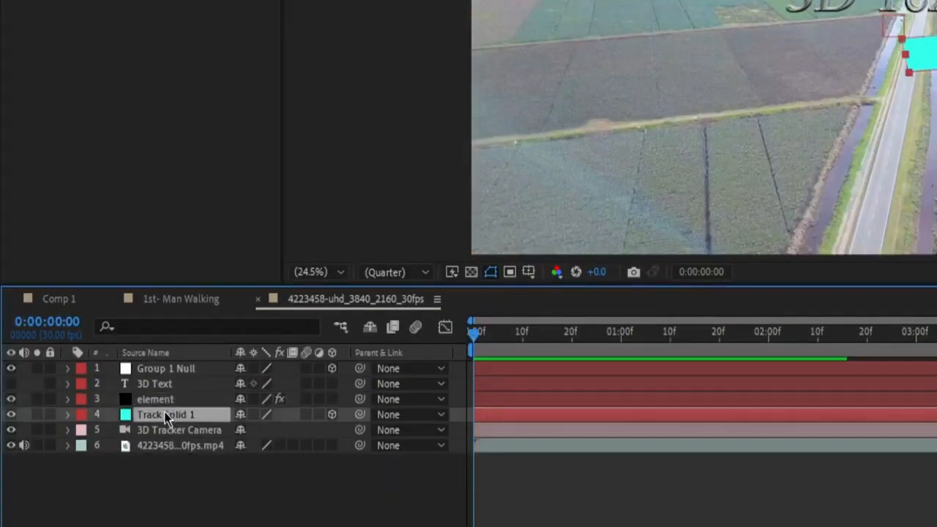
key("p")
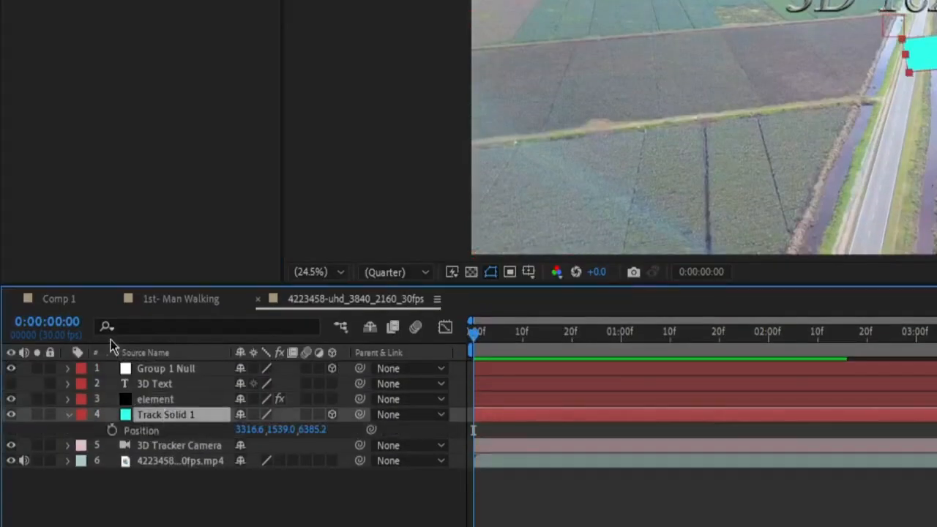
left_click(158, 432)
key("ctrl+c")
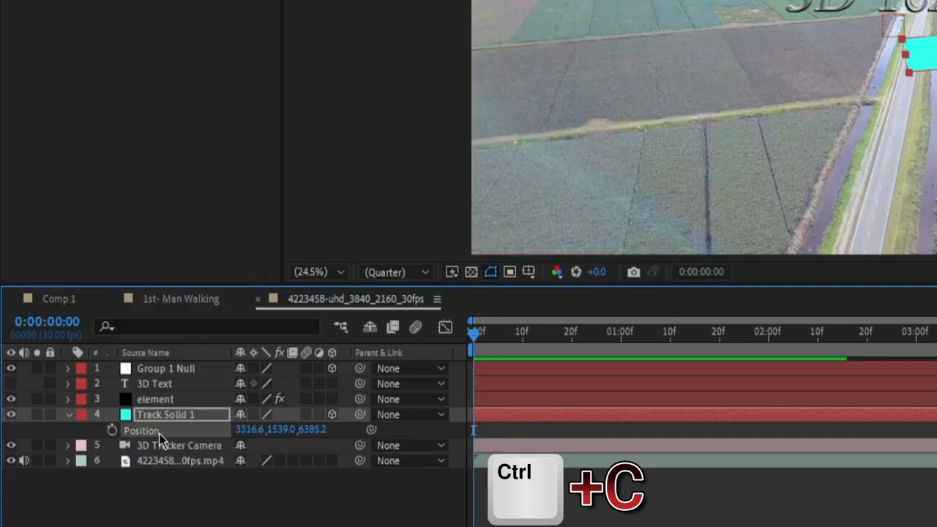
left_click(185, 374)
key("p")
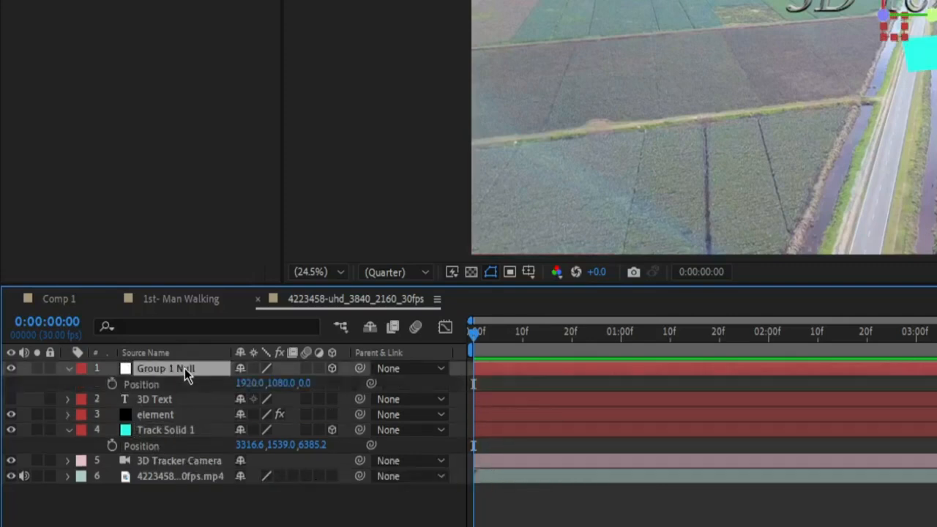
left_click(180, 384)
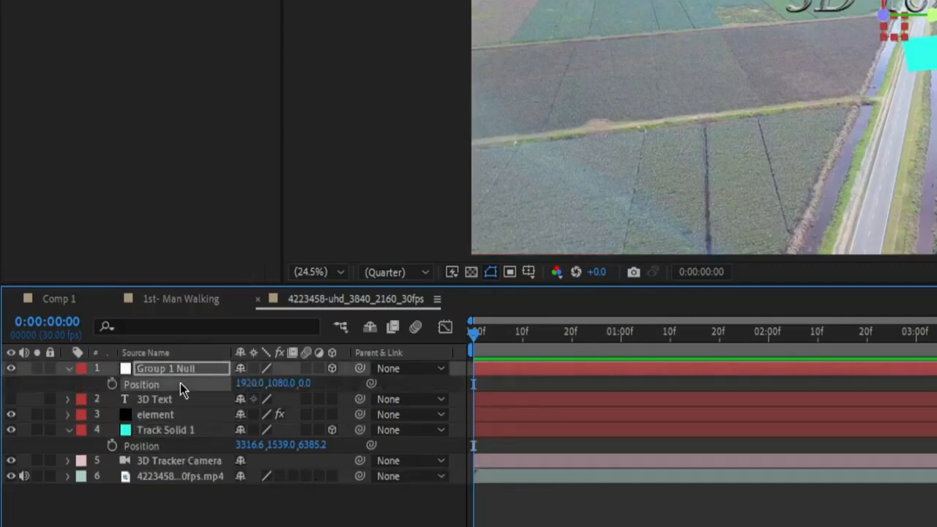
key("ctrl+v")
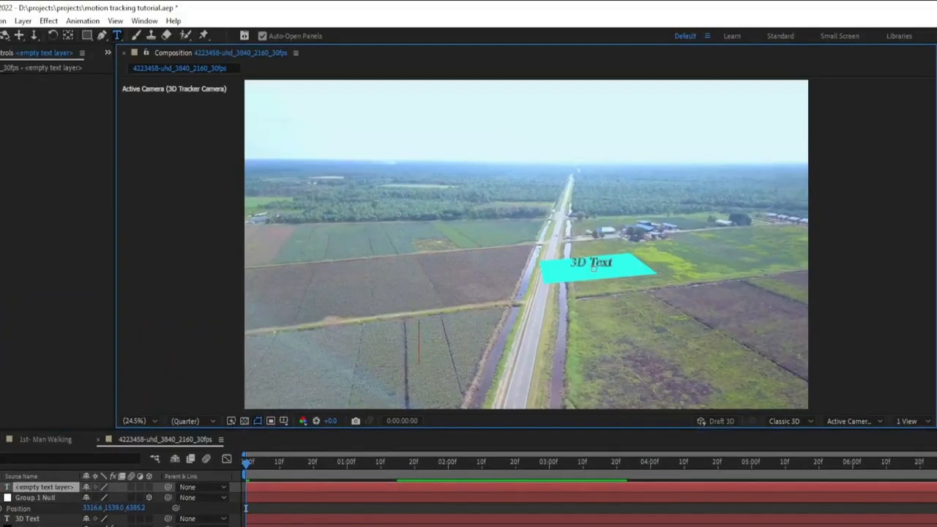
On the element layer, set Group 1's particle size to 72.5 and its particle rotation to X 12° and Y -22°
left_click(1, 498)
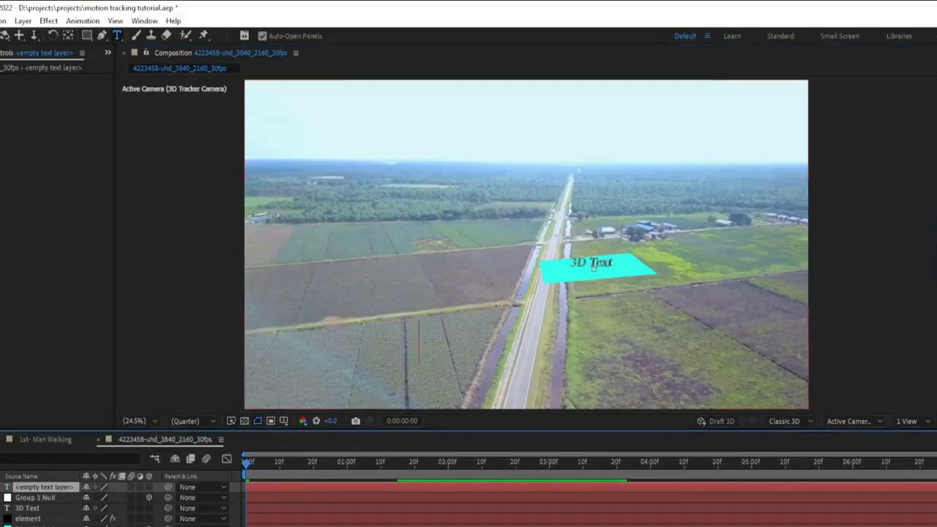
left_click(22, 519)
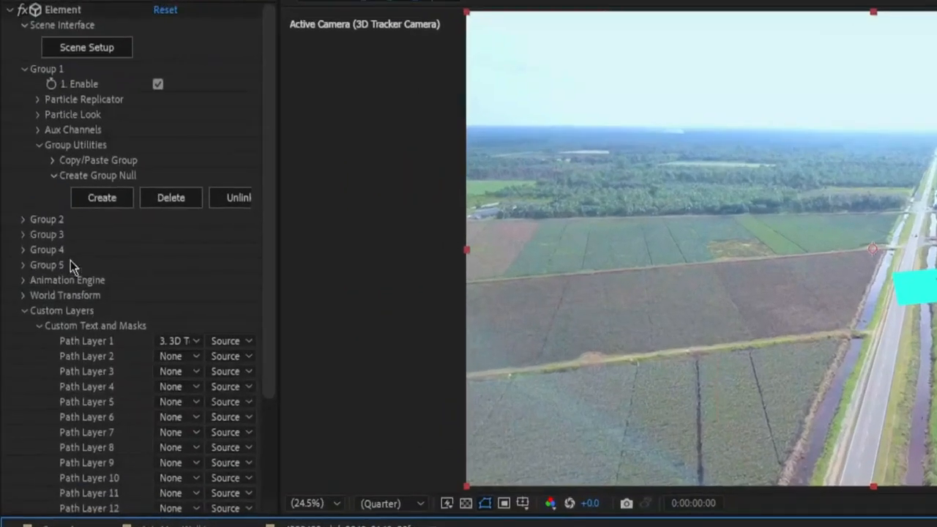
left_click(38, 115)
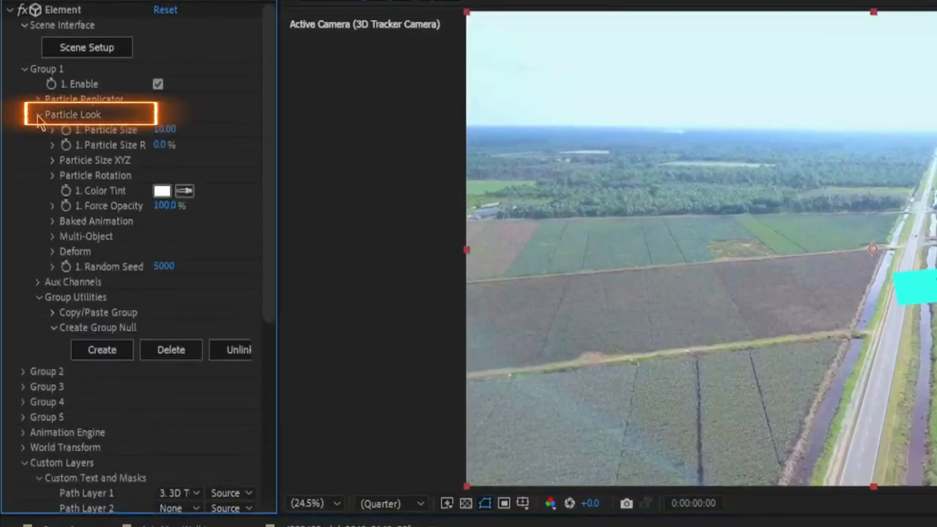
left_click_drag(164, 130, 165, 130)
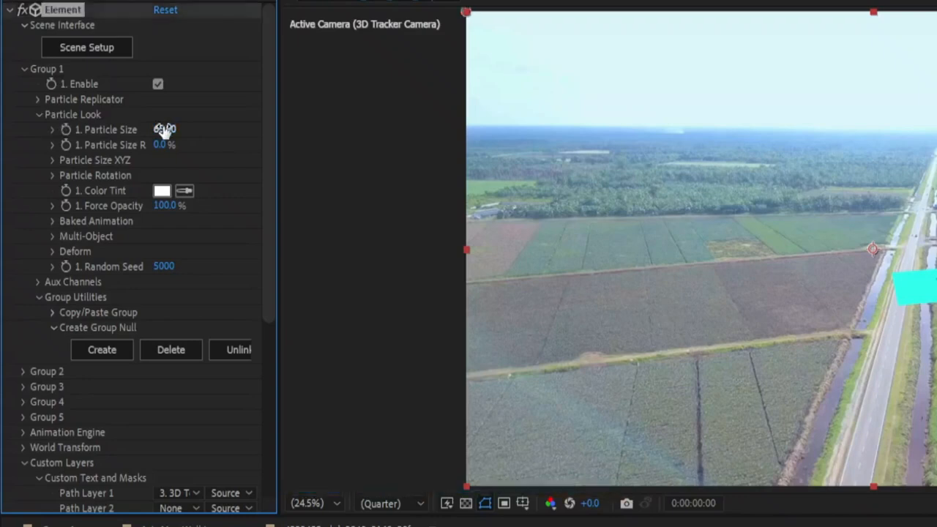
left_click(53, 175)
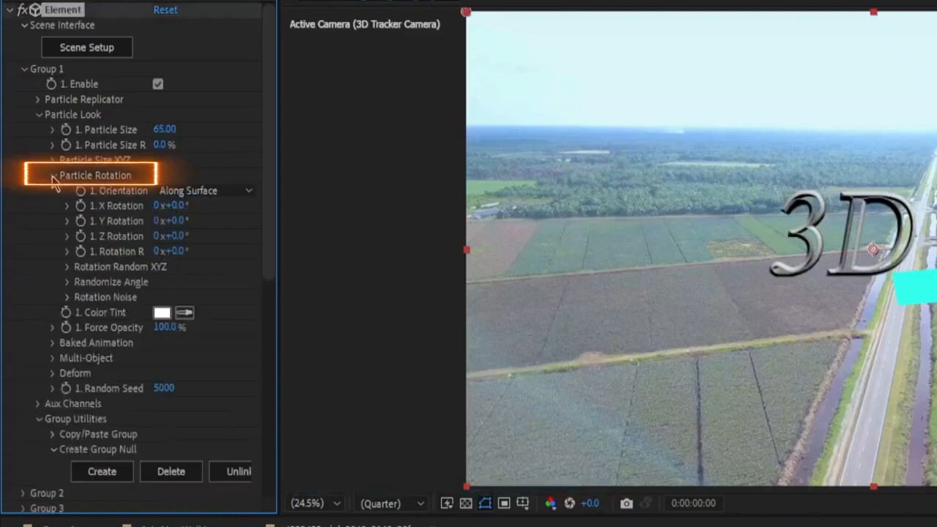
left_click_drag(173, 222, 189, 208)
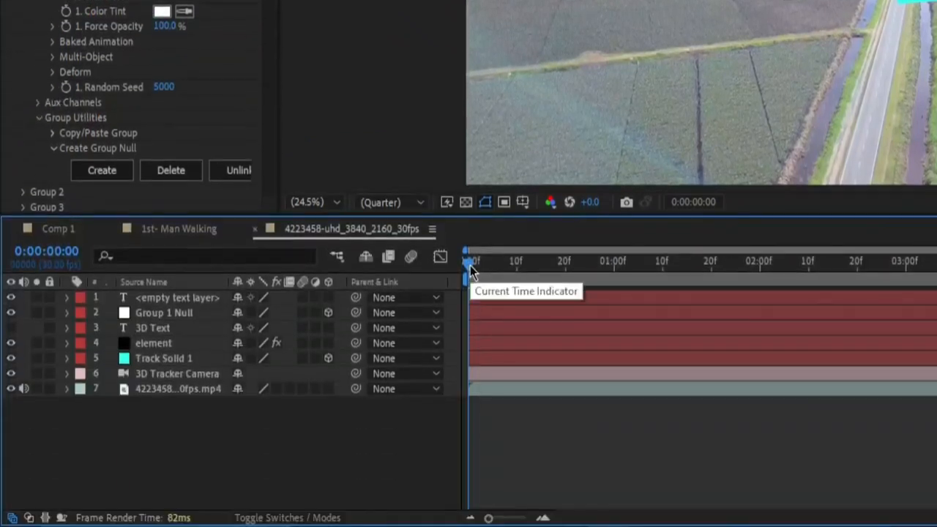
Hide the Track Solid 1 layer in the aerial road composition
left_click(12, 358)
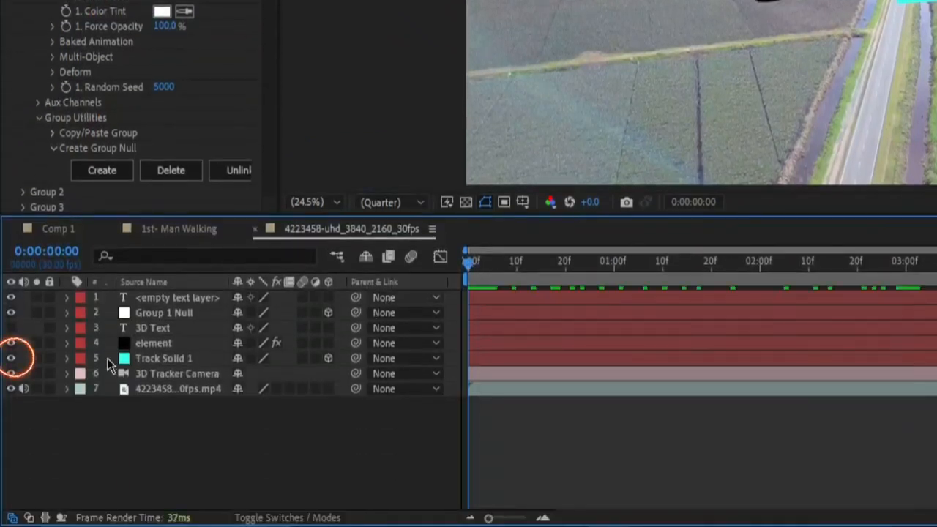
left_click(12, 358)
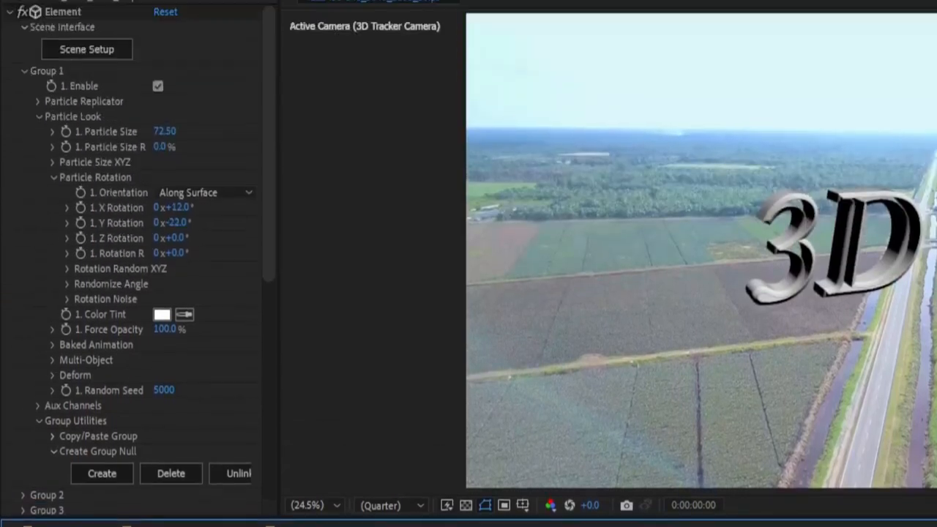
Enable ambient occlusion in Element's render settings, raise the SSAO intensity for the 3D text, and play the composition
scroll(157, 399, "down", 10)
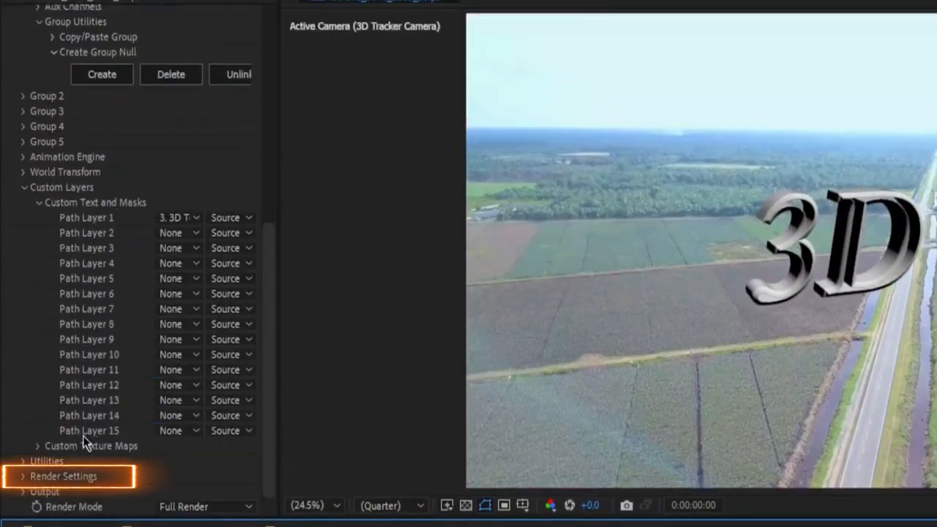
left_click(24, 476)
scroll(30, 478, "down", 5)
scroll(142, 372, "down", 1)
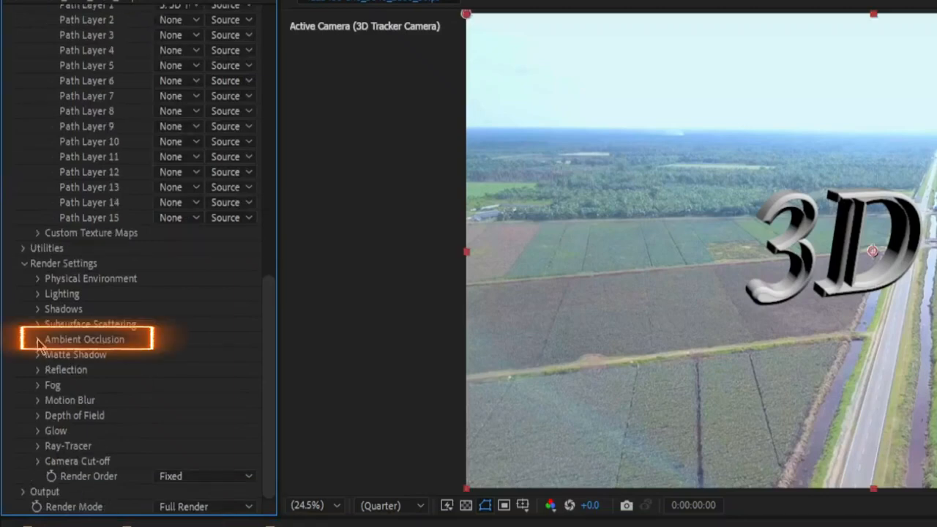
left_click(38, 337)
scroll(38, 342, "down", 1)
left_click(157, 294)
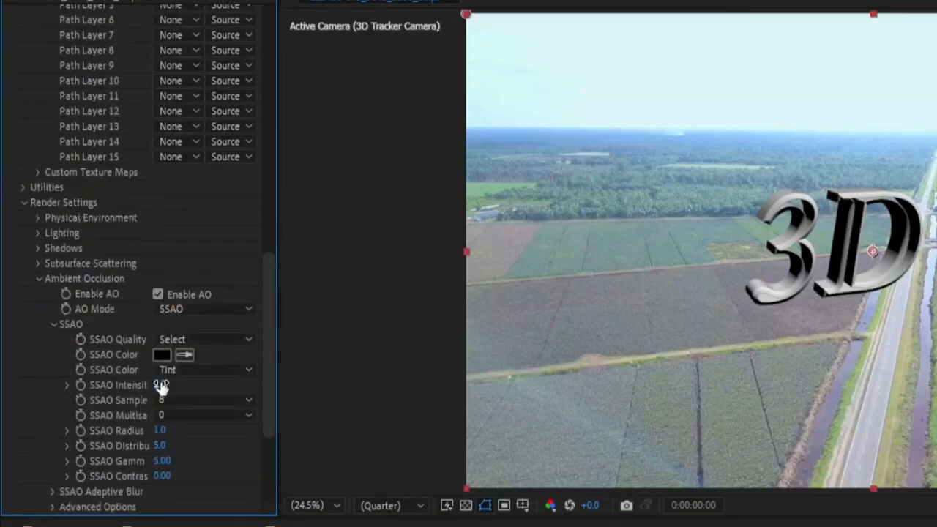
left_click_drag(177, 386, 311, 393)
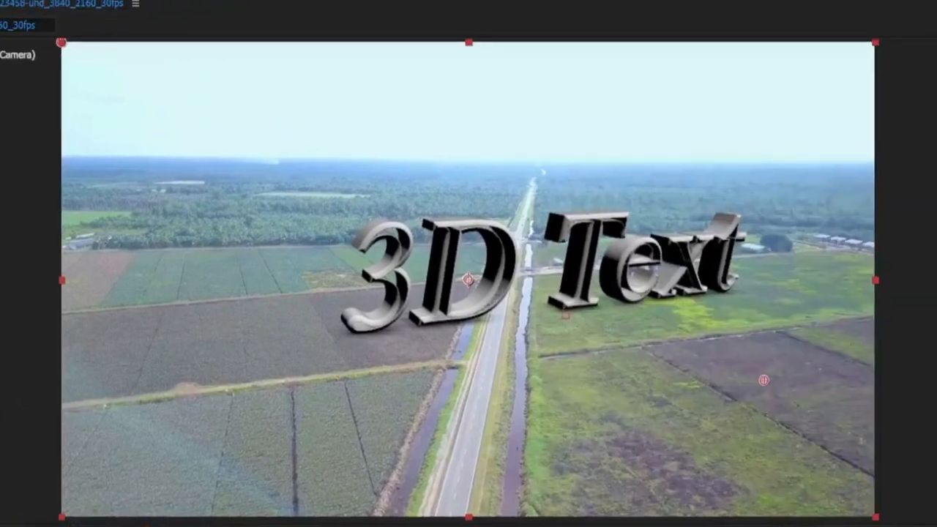
key("space")
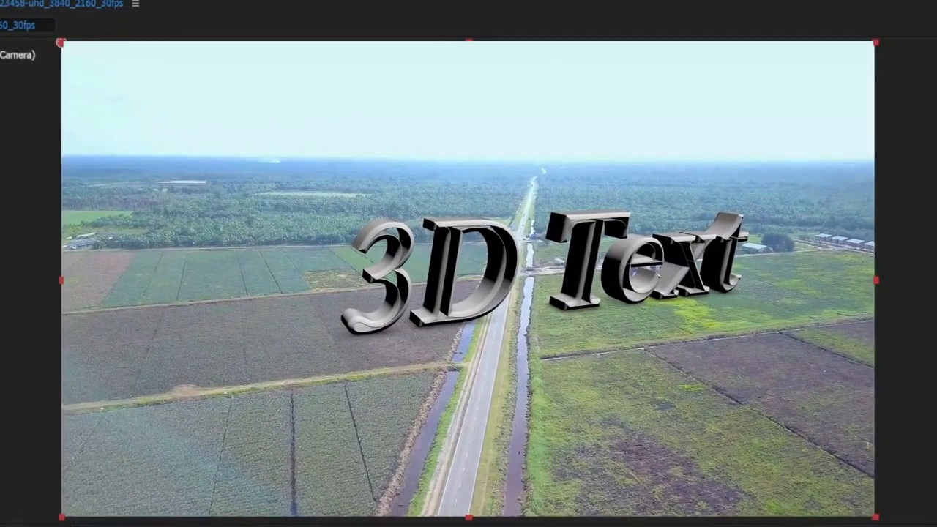